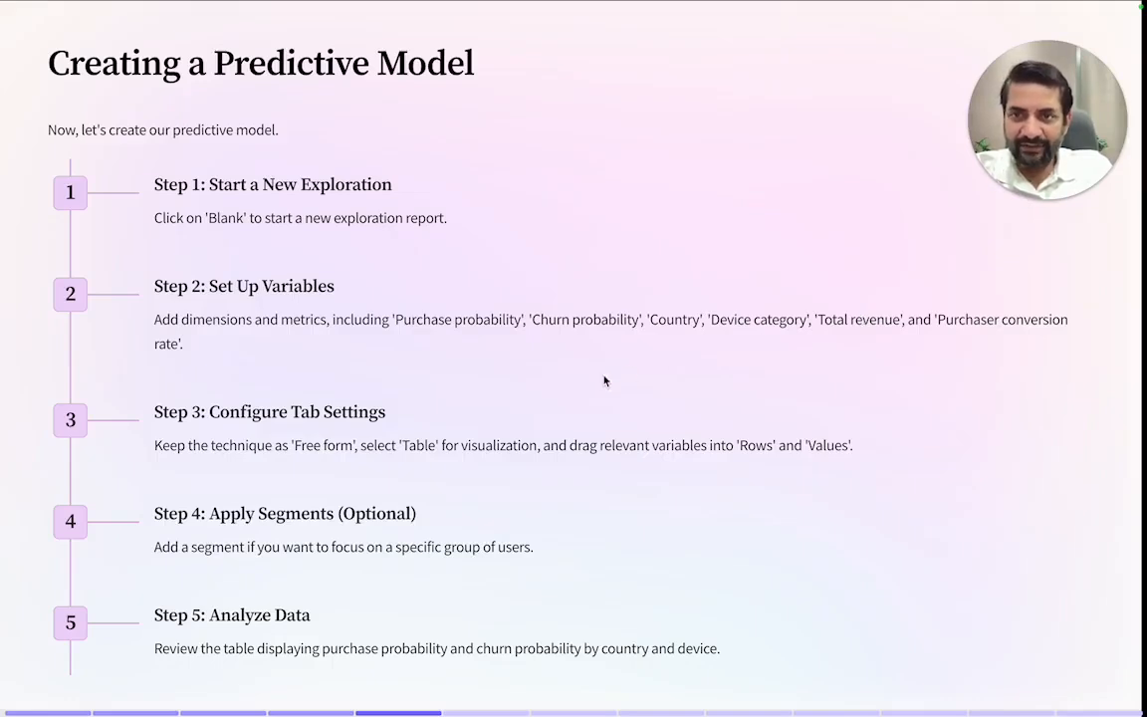
# Step: Switch to Google Analytics and start a blank exploration named Test Exploration
pyautogui.hotkey('ctrl', 'Left')
pyautogui.click(317, 303)
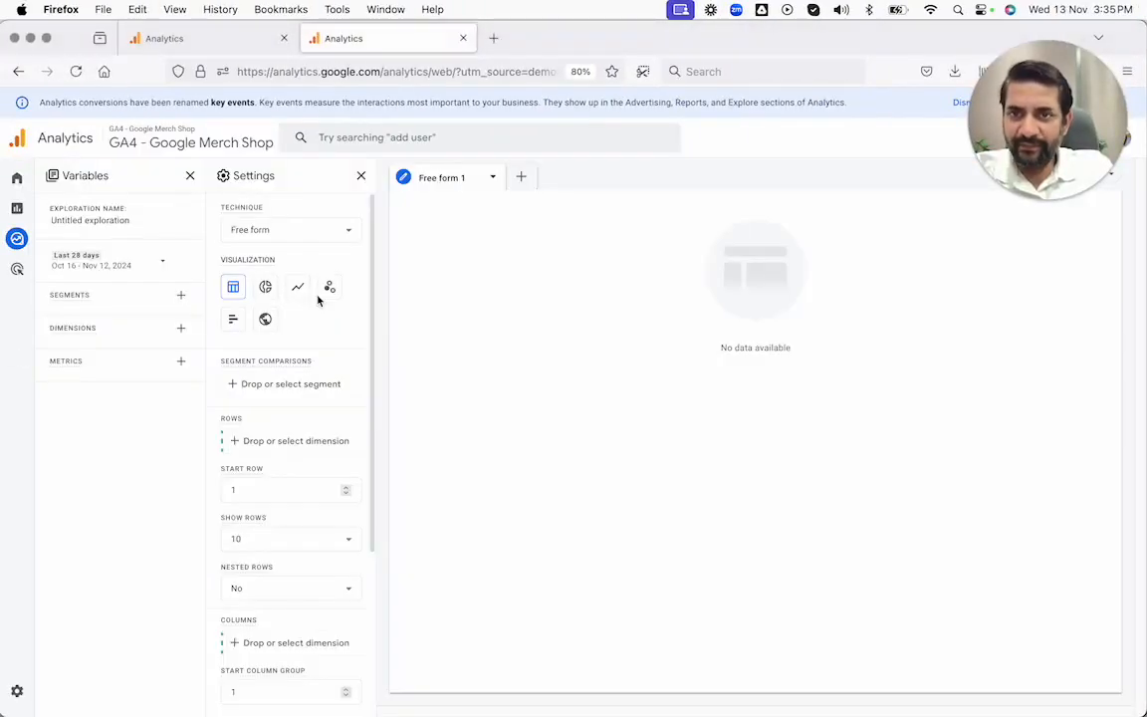
pyautogui.click(103, 221)
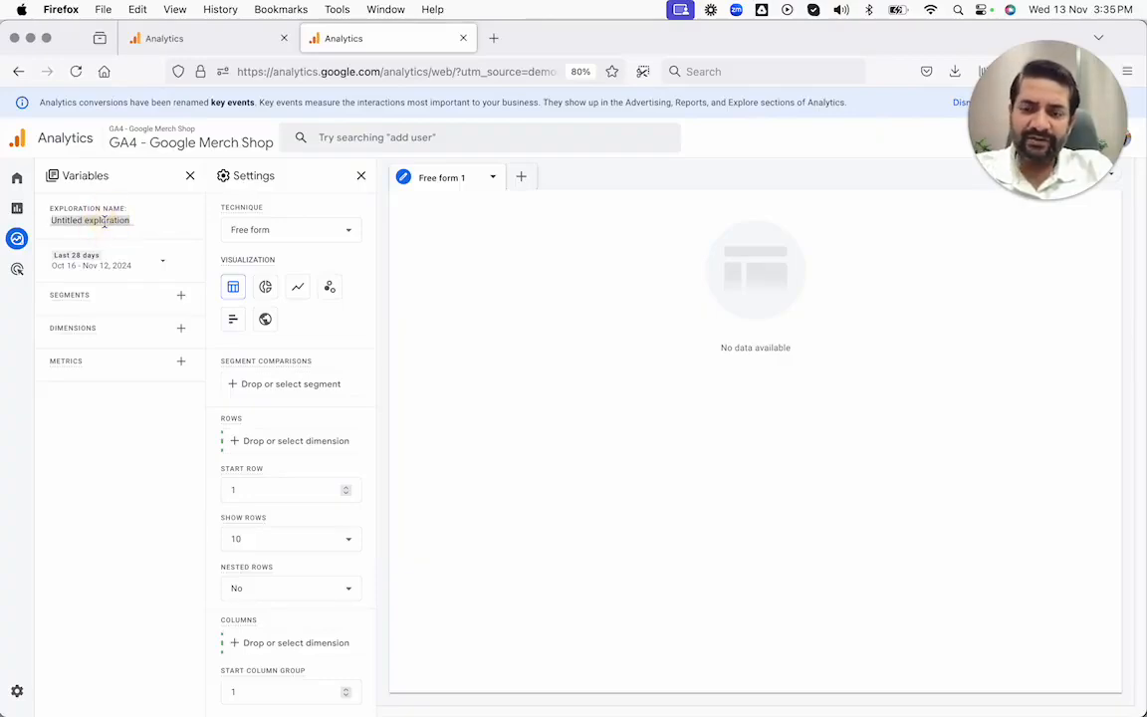
pyautogui.write('Test Exploration')
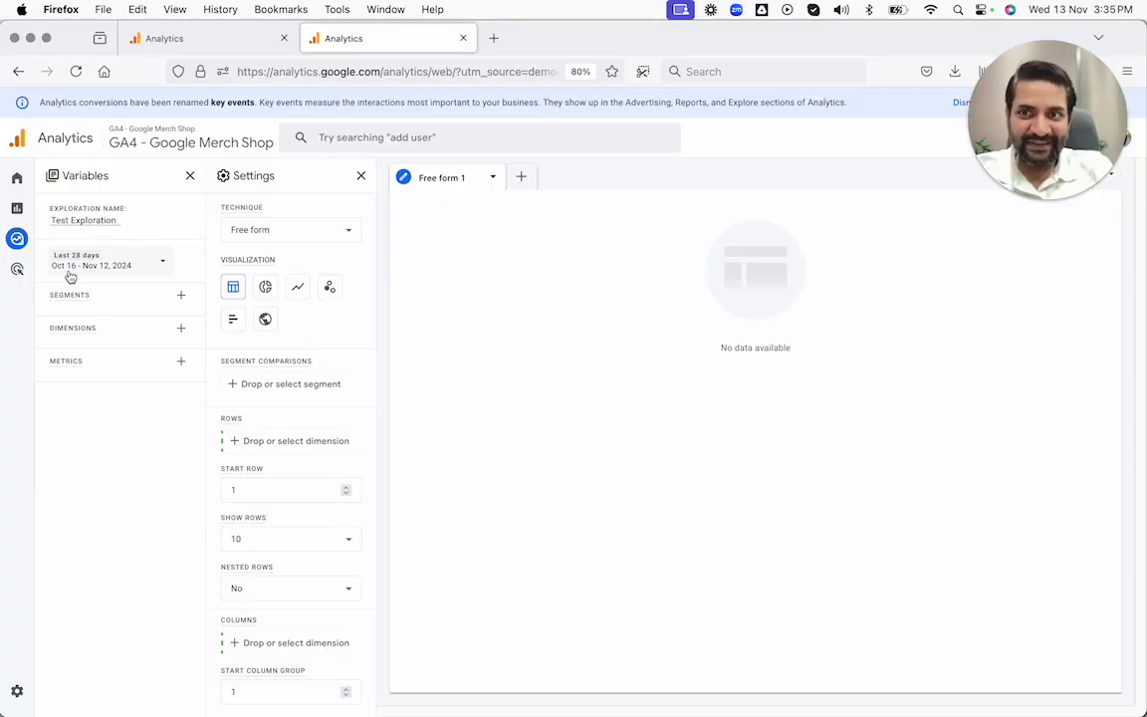
# Step: Build a segment from the predictive audience Likely 7-day purchasers and apply it to the exploration
pyautogui.click(179, 301)
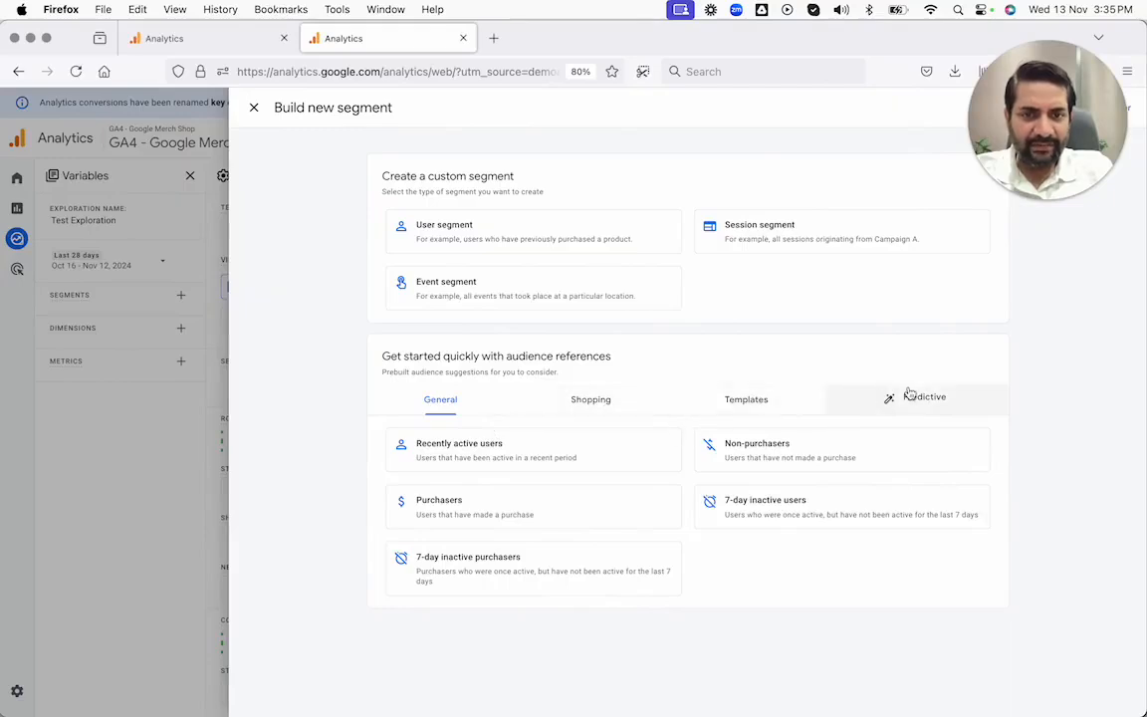
pyautogui.click(911, 394)
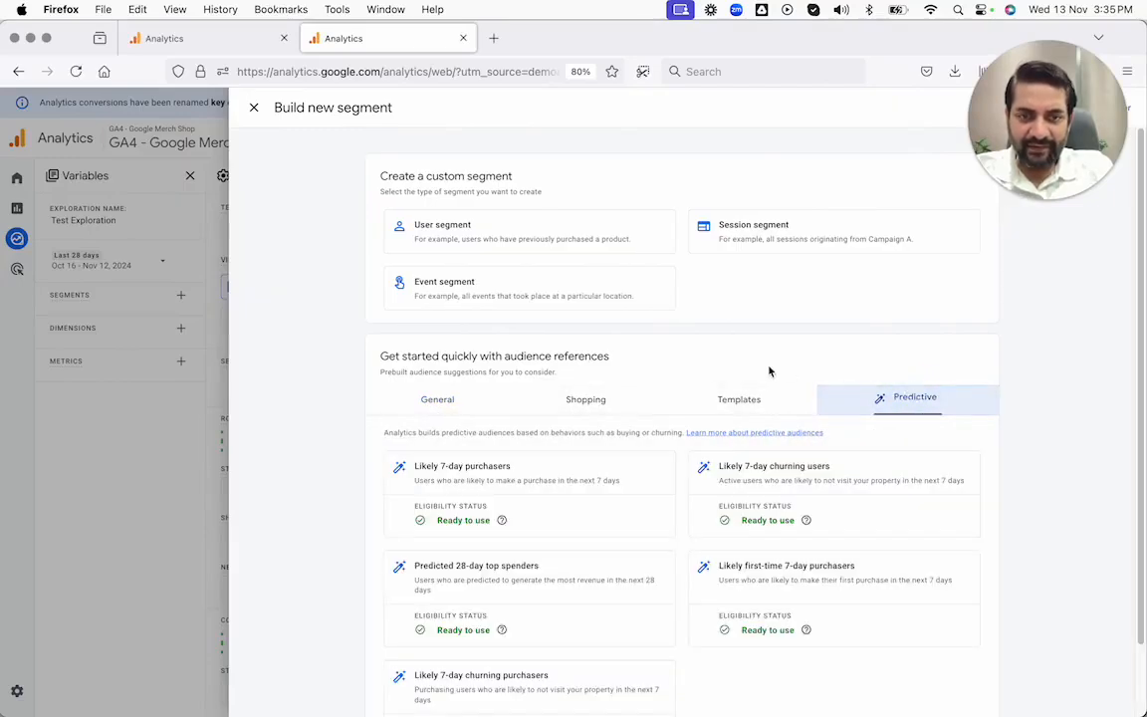
pyautogui.scroll(-2, 769, 371)
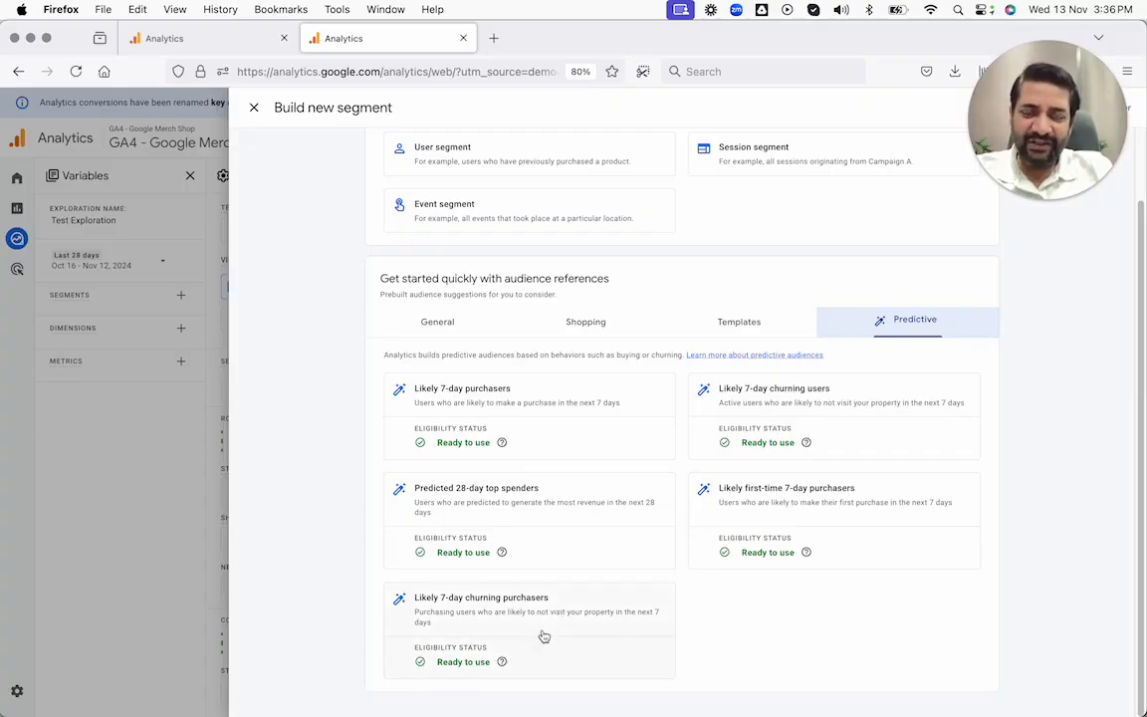
pyautogui.click(562, 440)
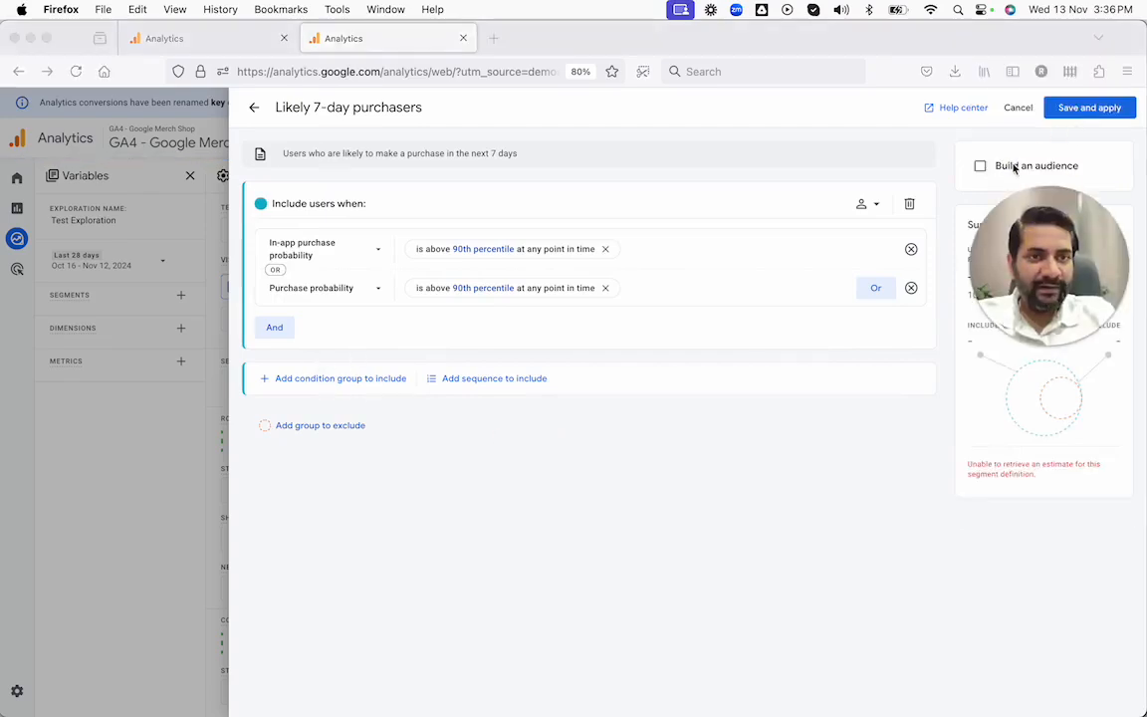
pyautogui.click(1090, 108)
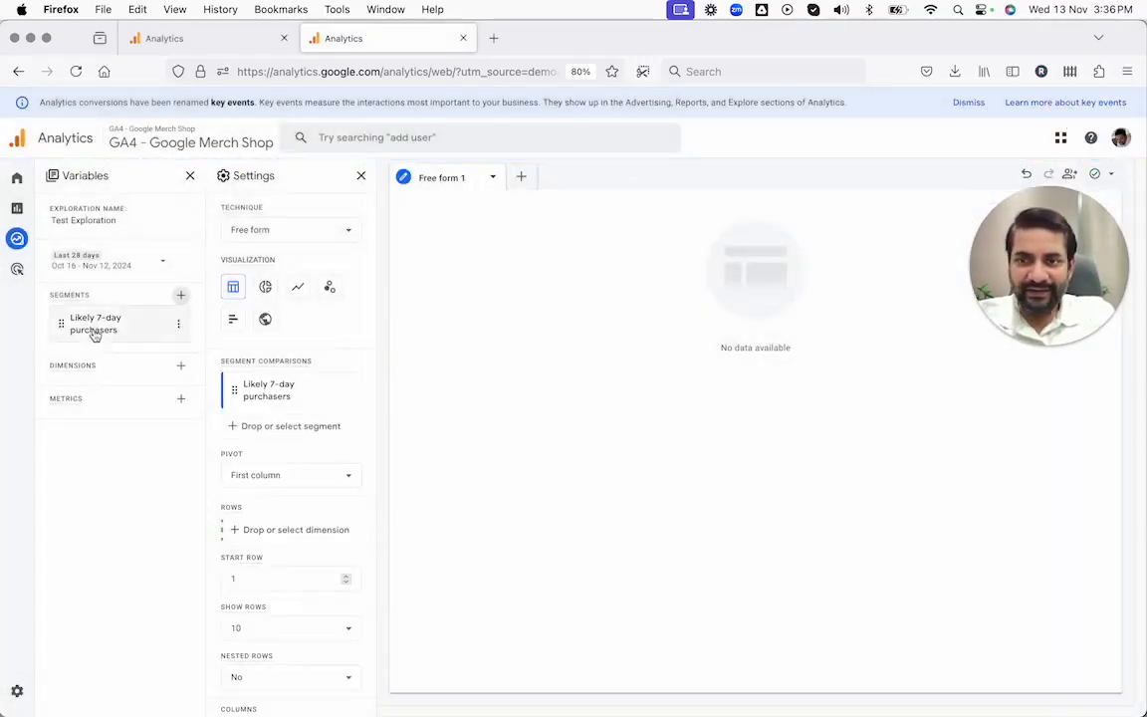
pyautogui.hotkey('ctrl', 'Right')
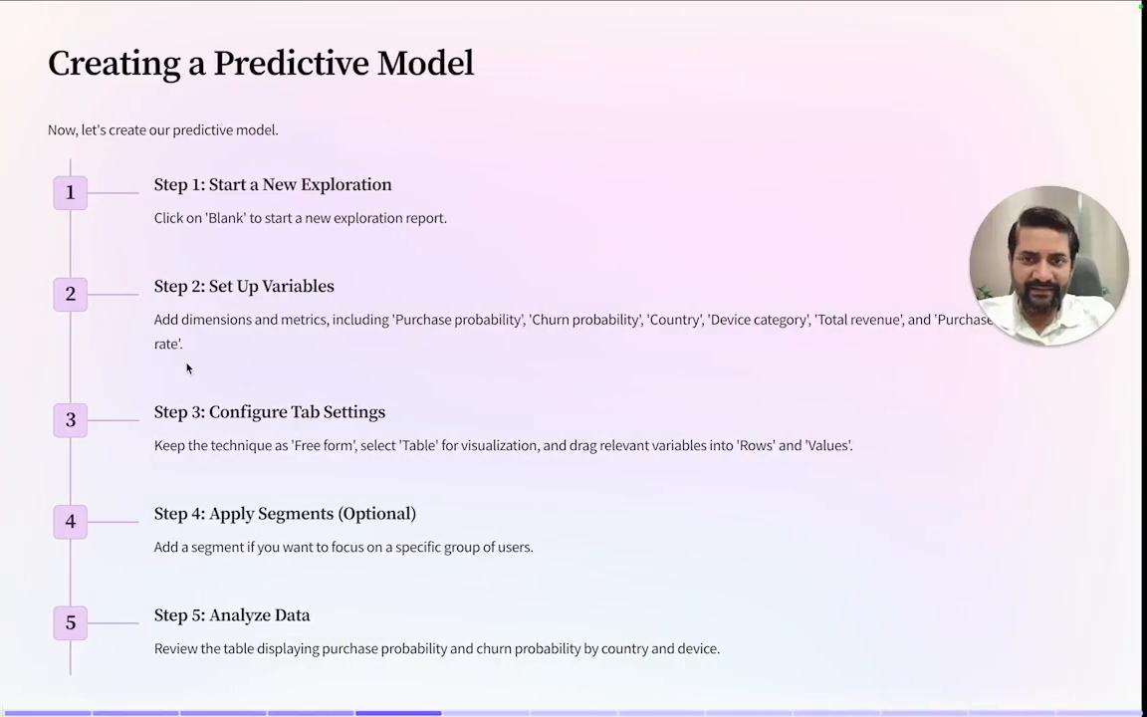
pyautogui.hotkey('ctrl', 'Left')
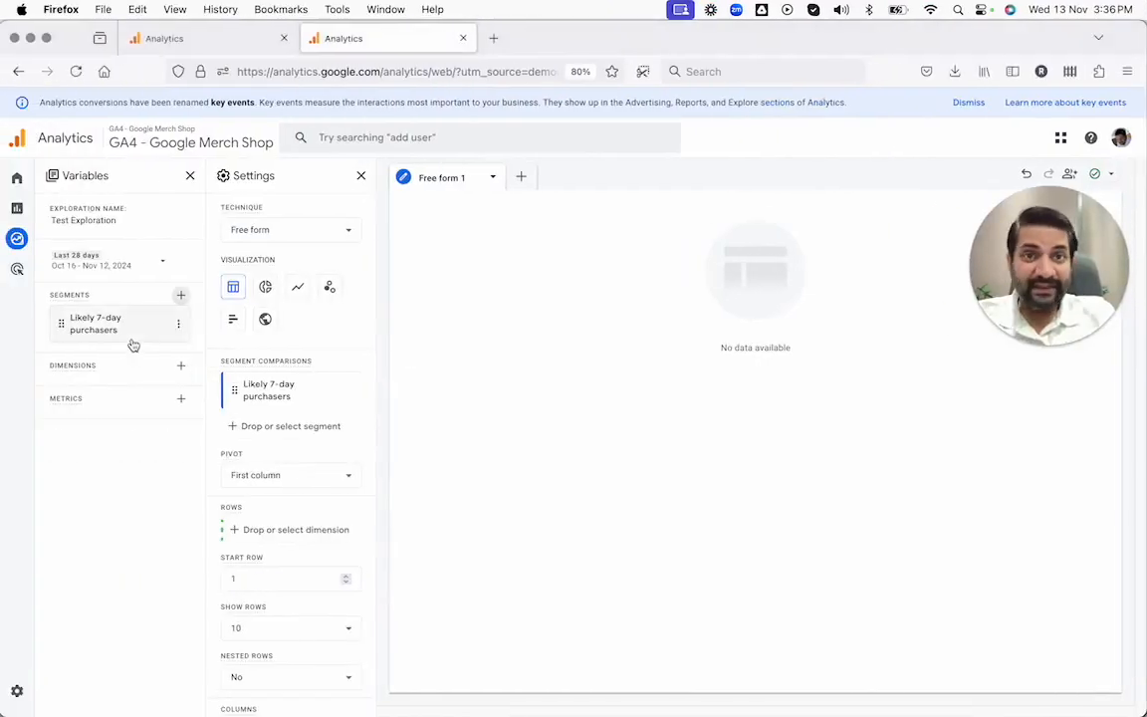
pyautogui.hotkey('ctrl', 'Right')
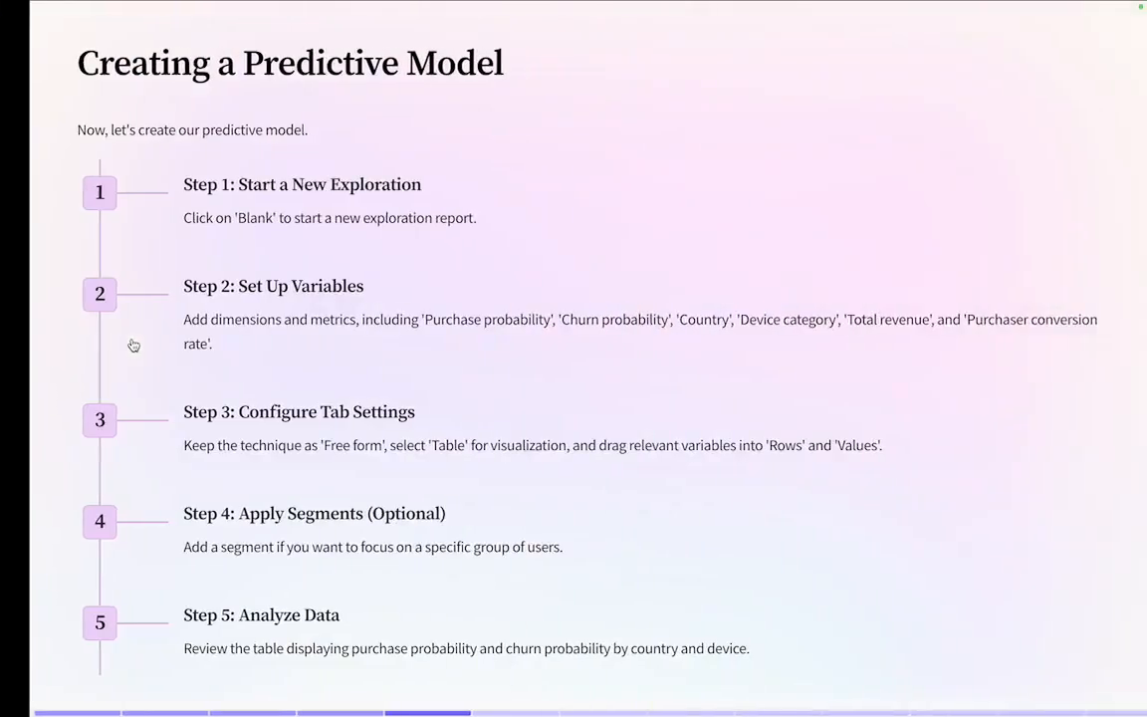
pyautogui.hotkey('ctrl', 'Left')
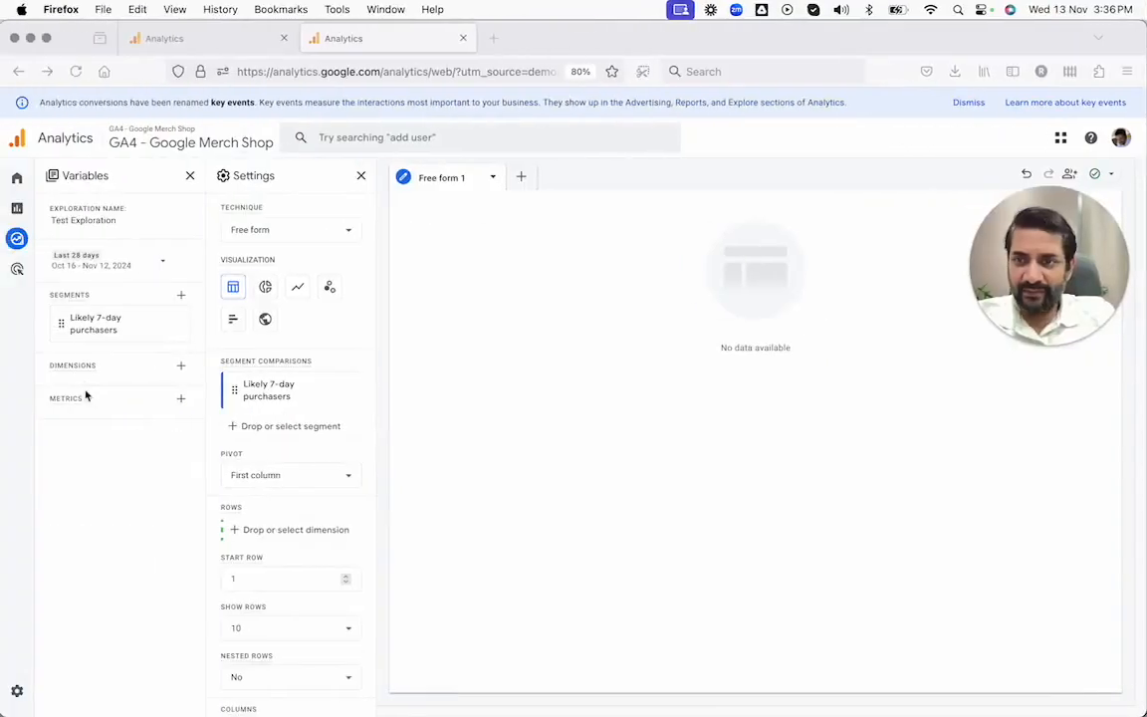
# Step: Add the Platform / device dimensions Device, Device brand and Device category to the exploration's variables
pyautogui.click(181, 367)
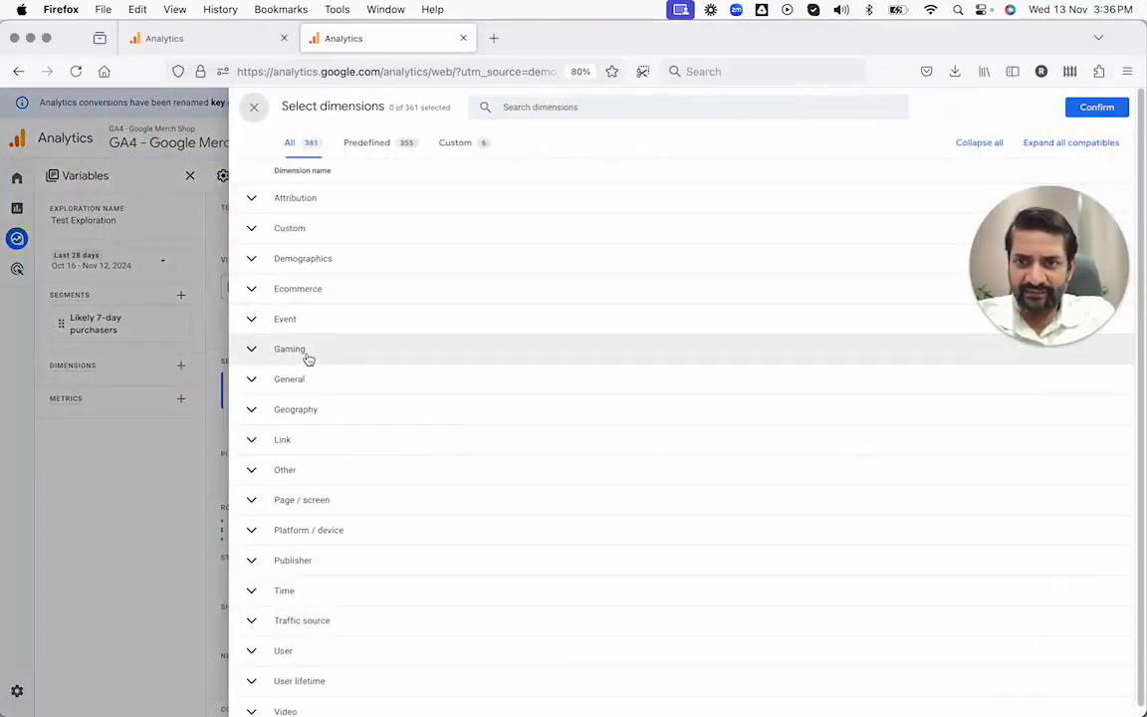
pyautogui.hotkey('ctrl', 'Right')
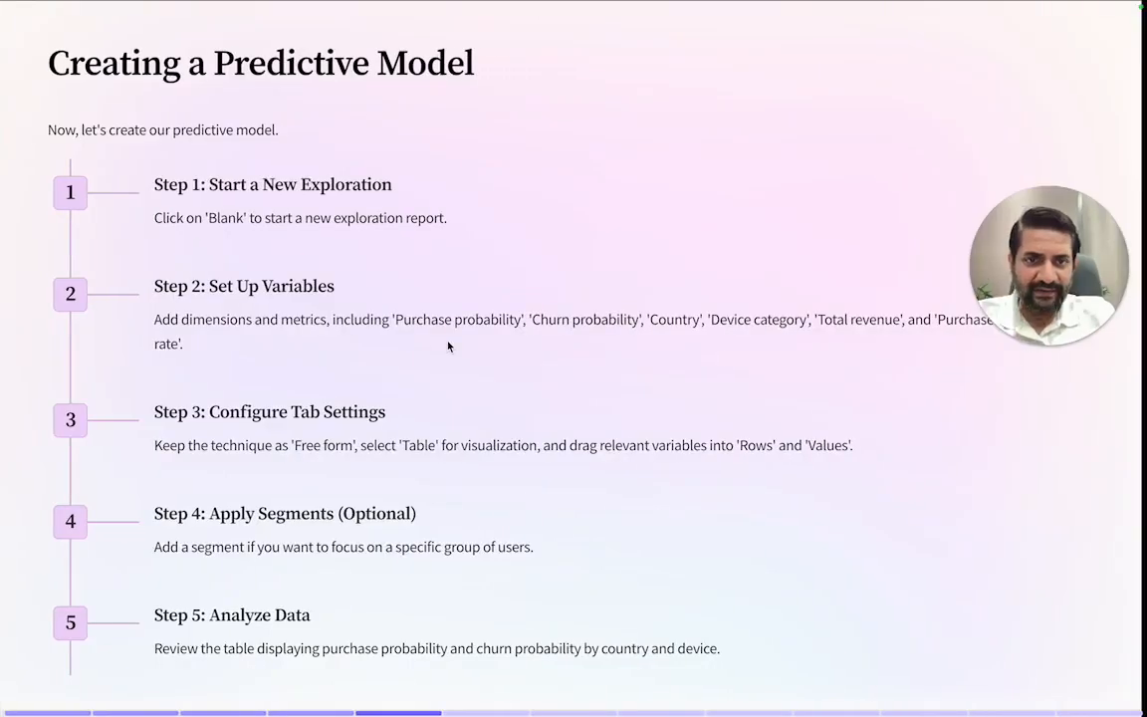
pyautogui.hotkey('ctrl', 'Left')
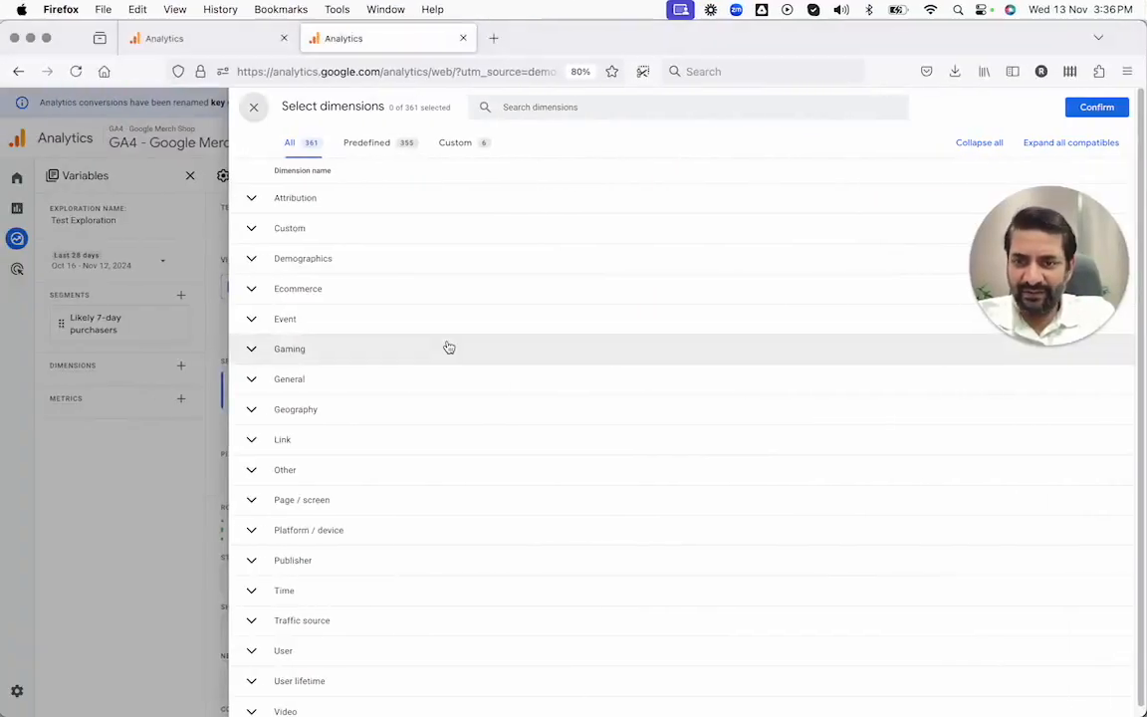
pyautogui.scroll(-1, 449, 347)
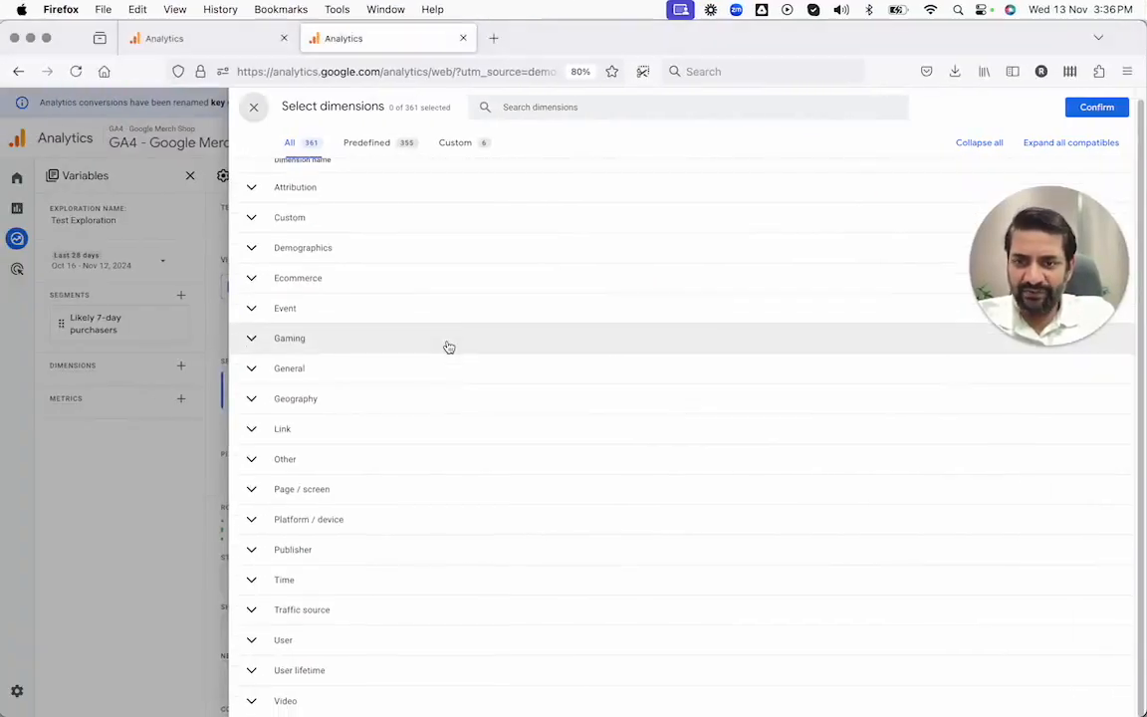
pyautogui.click(263, 528)
pyautogui.scroll(-3, 259, 530)
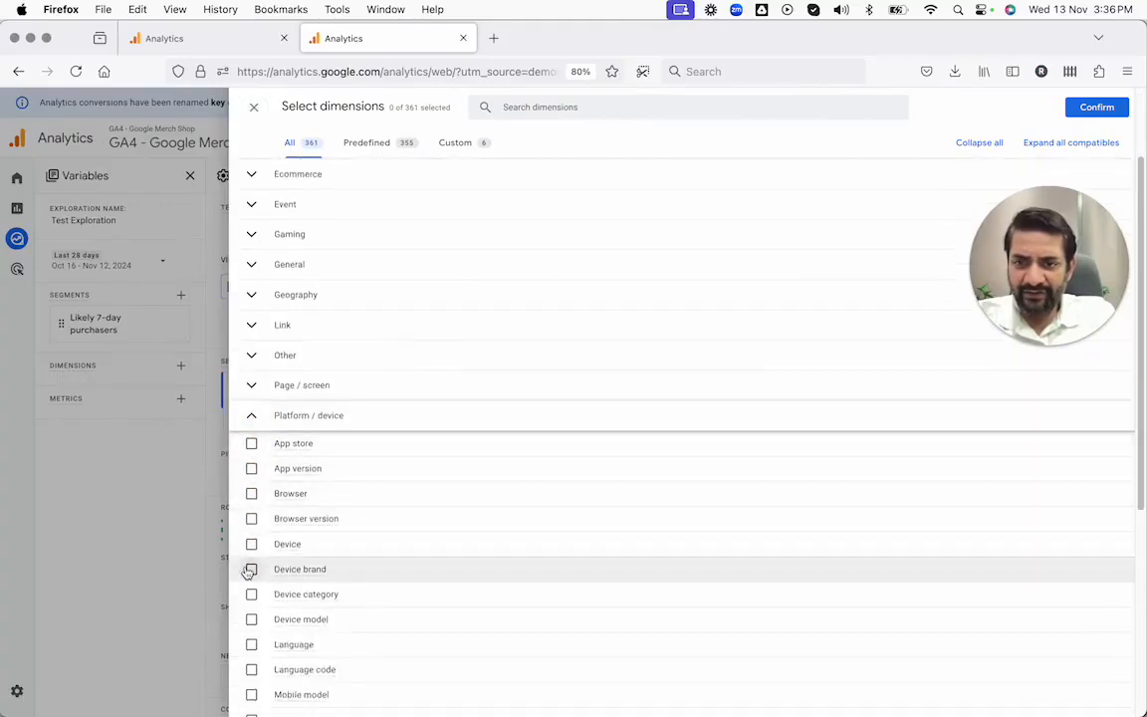
pyautogui.scroll(-1, 250, 576)
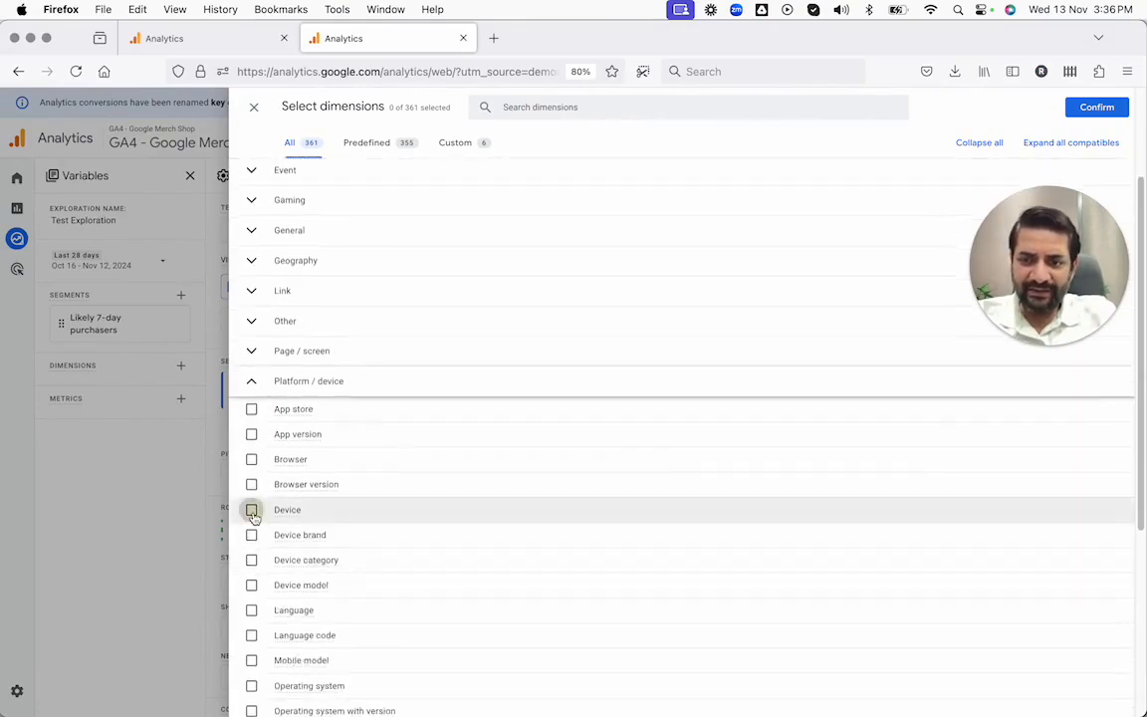
pyautogui.click(251, 509)
pyautogui.click(251, 535)
pyautogui.click(251, 560)
pyautogui.scroll(4, 398, 497)
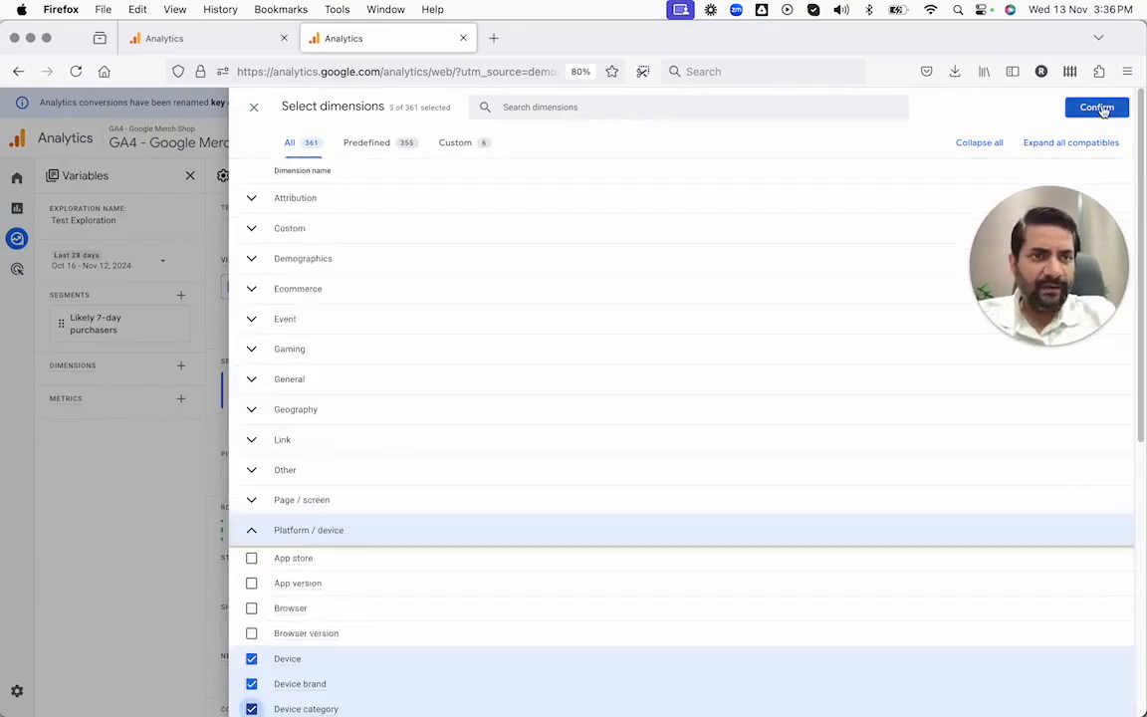
pyautogui.click(1097, 108)
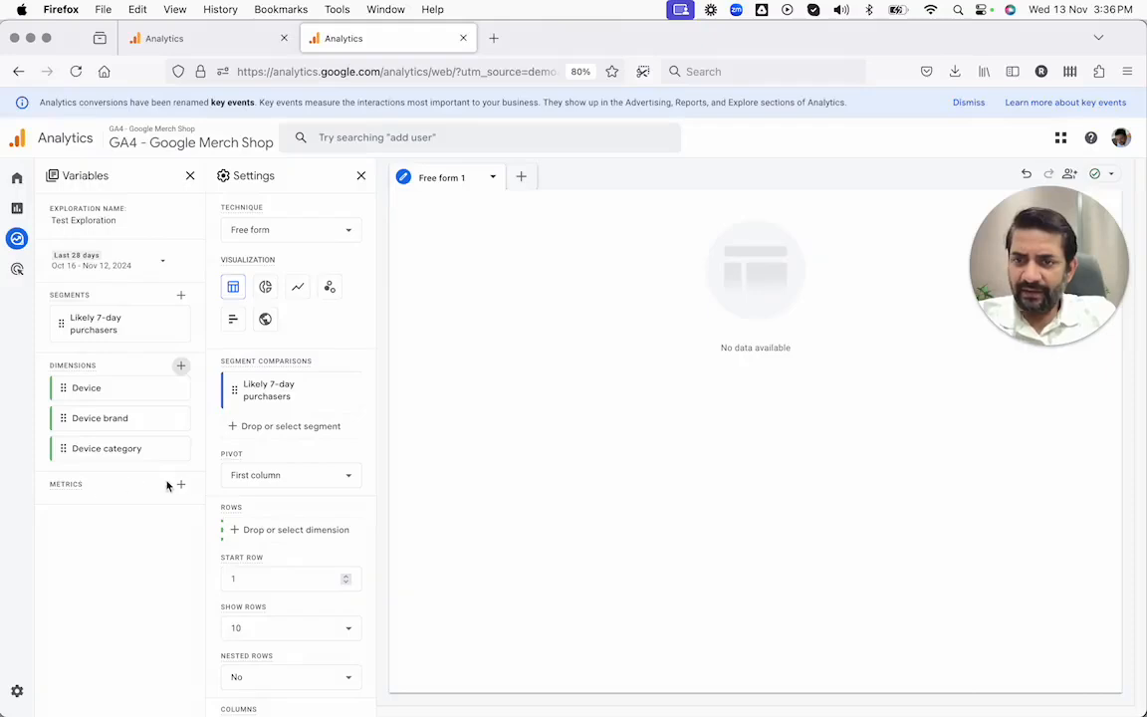
# Step: Add the Ecommerce metrics Add to carts, Checkouts and Ecommerce purchases to the exploration's variables
pyautogui.click(181, 487)
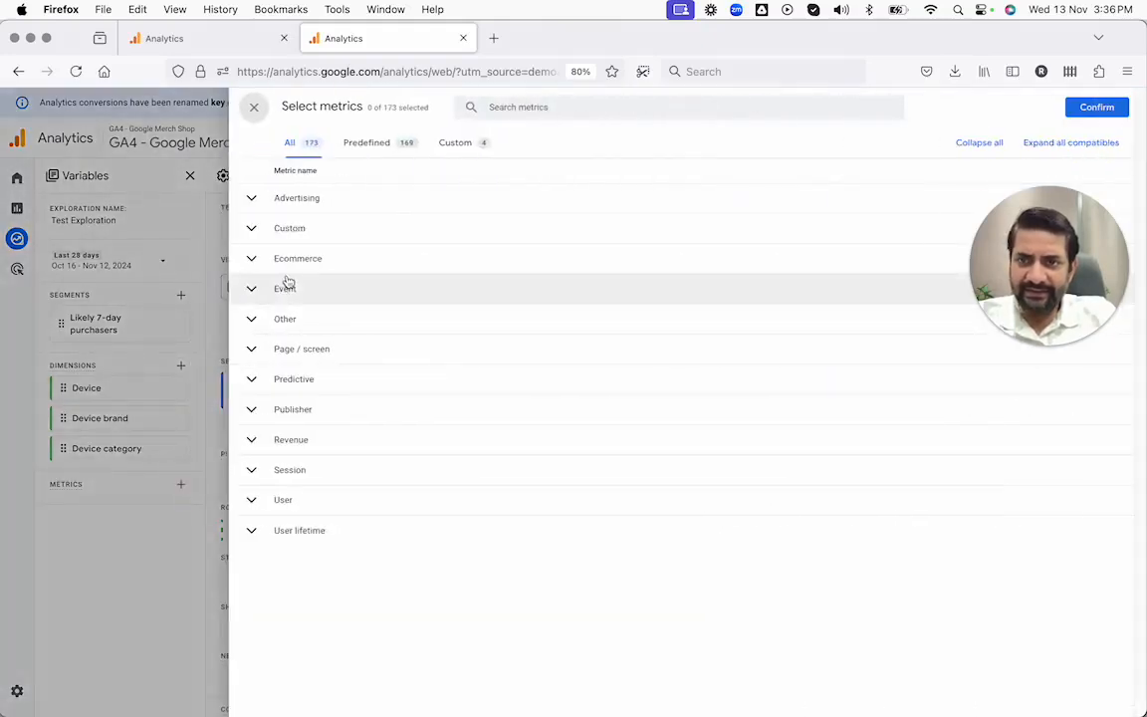
pyautogui.click(264, 264)
pyautogui.click(251, 286)
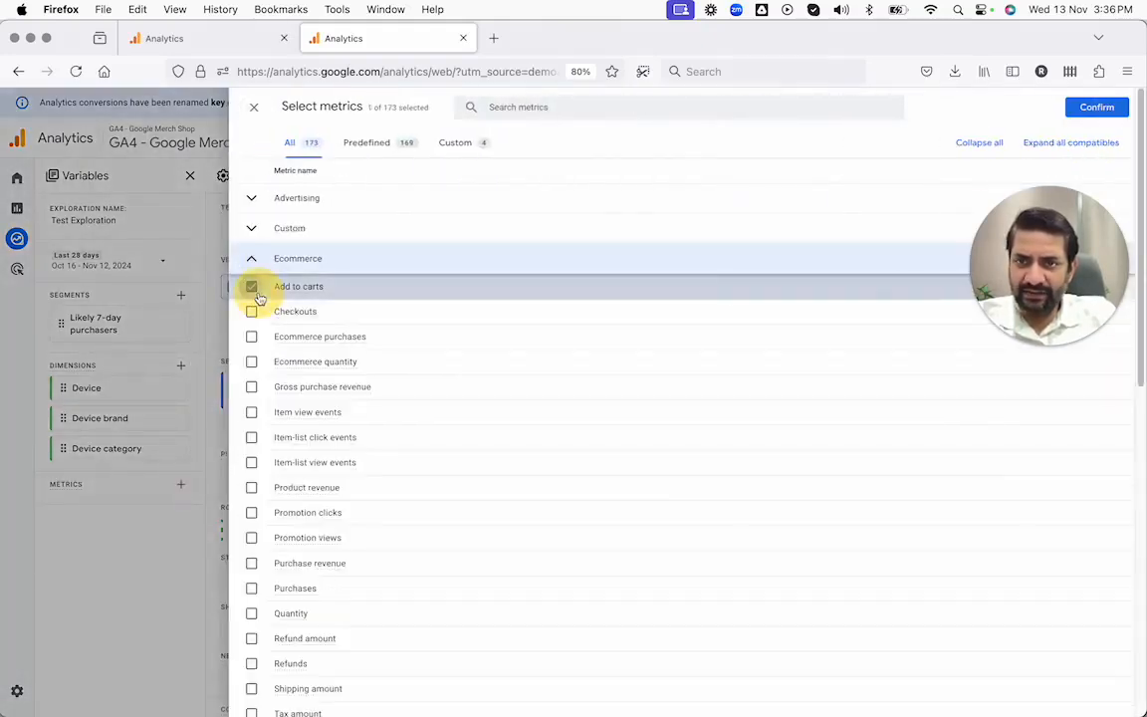
pyautogui.click(251, 311)
pyautogui.click(251, 337)
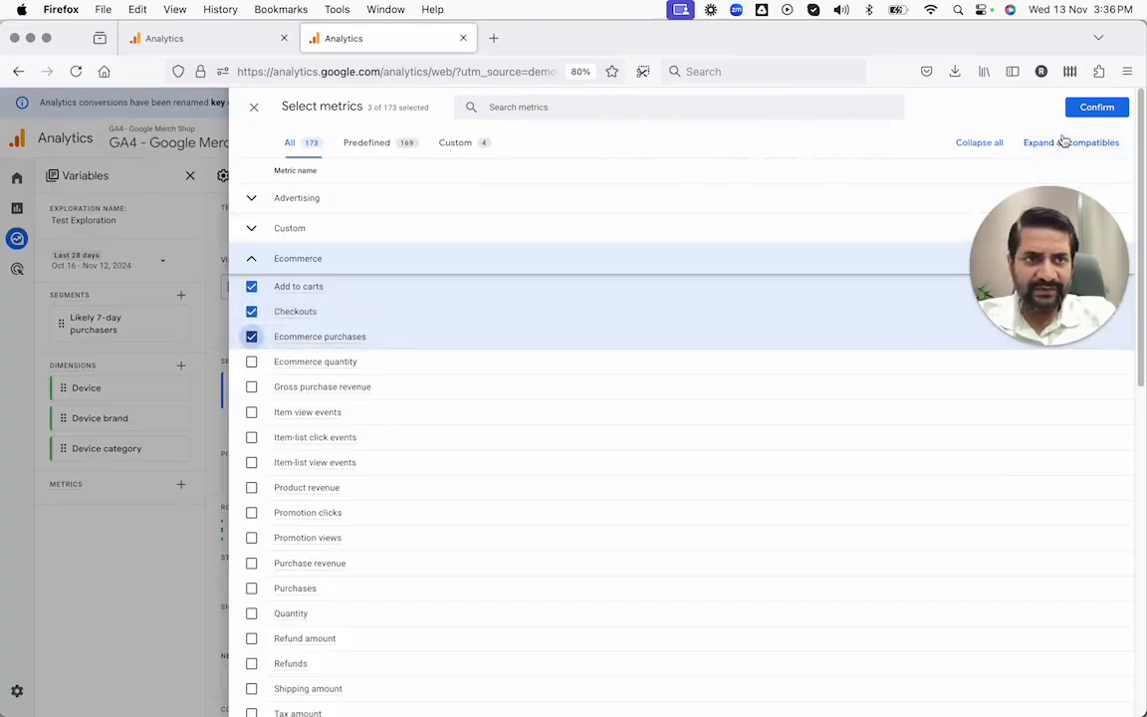
pyautogui.click(1093, 107)
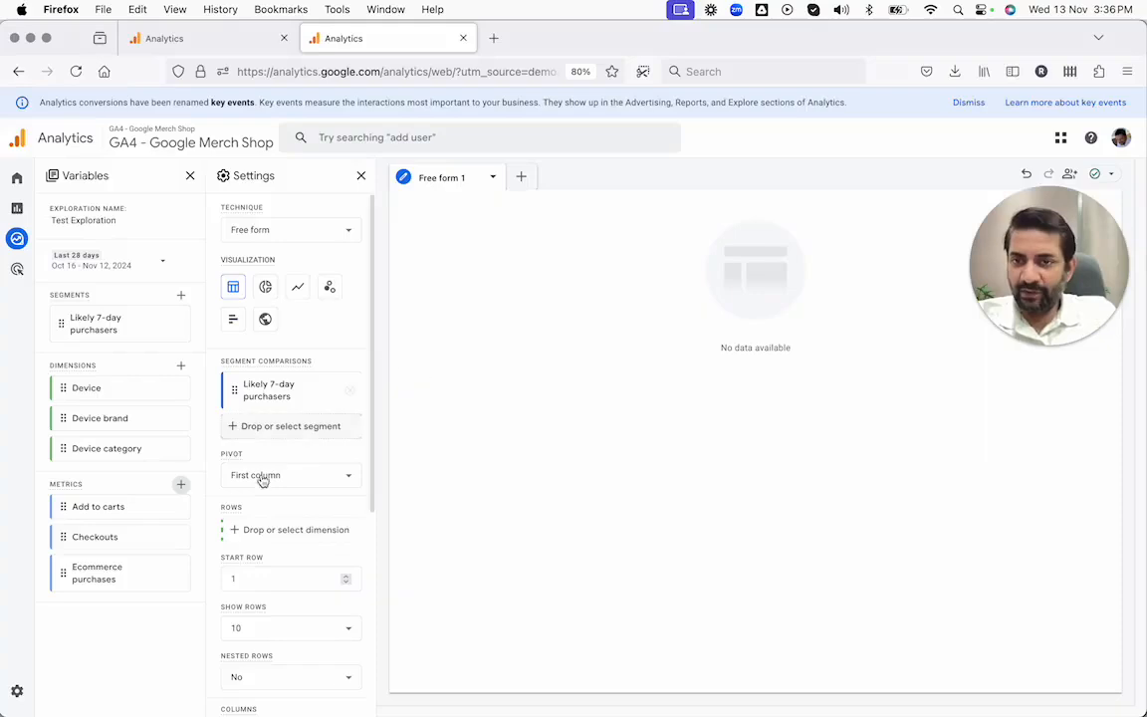
# Step: Set the pivot of the segment comparison to First row
pyautogui.moveTo(102, 513)
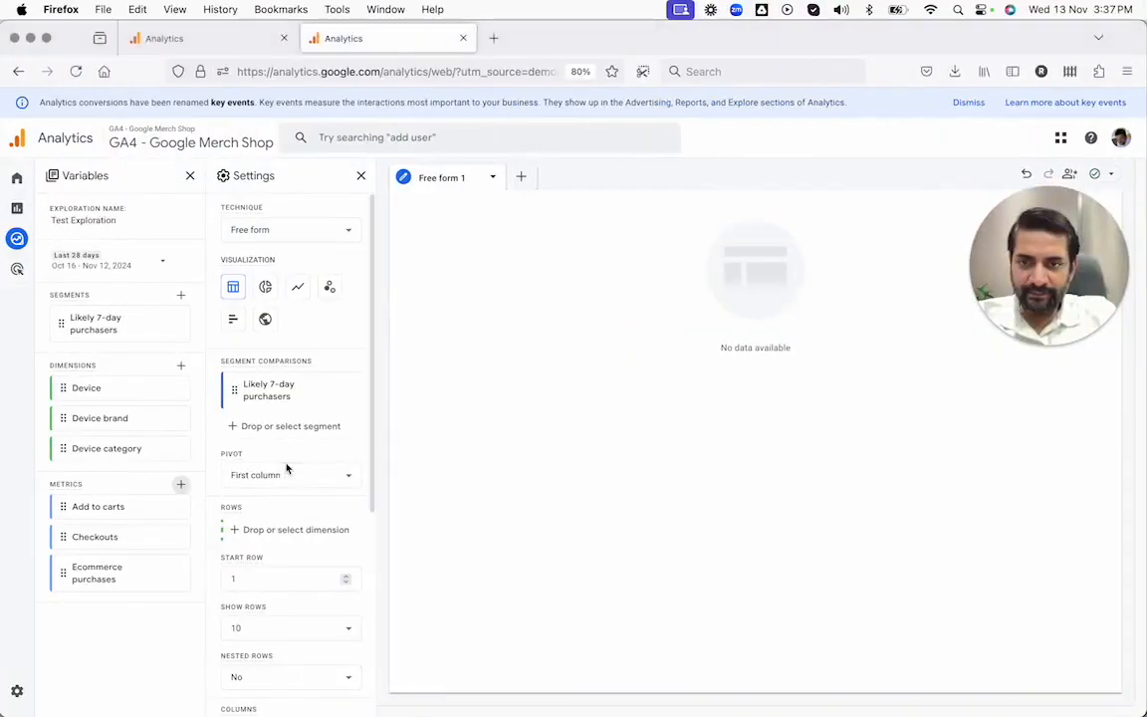
pyautogui.click(287, 469)
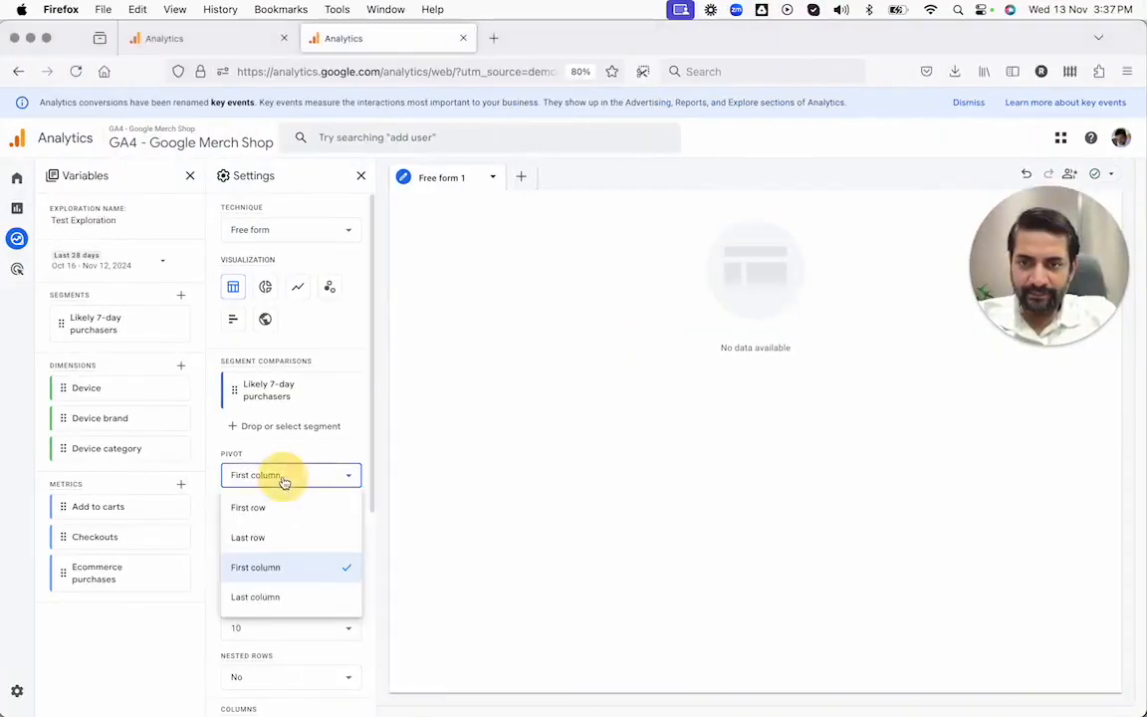
pyautogui.click(272, 517)
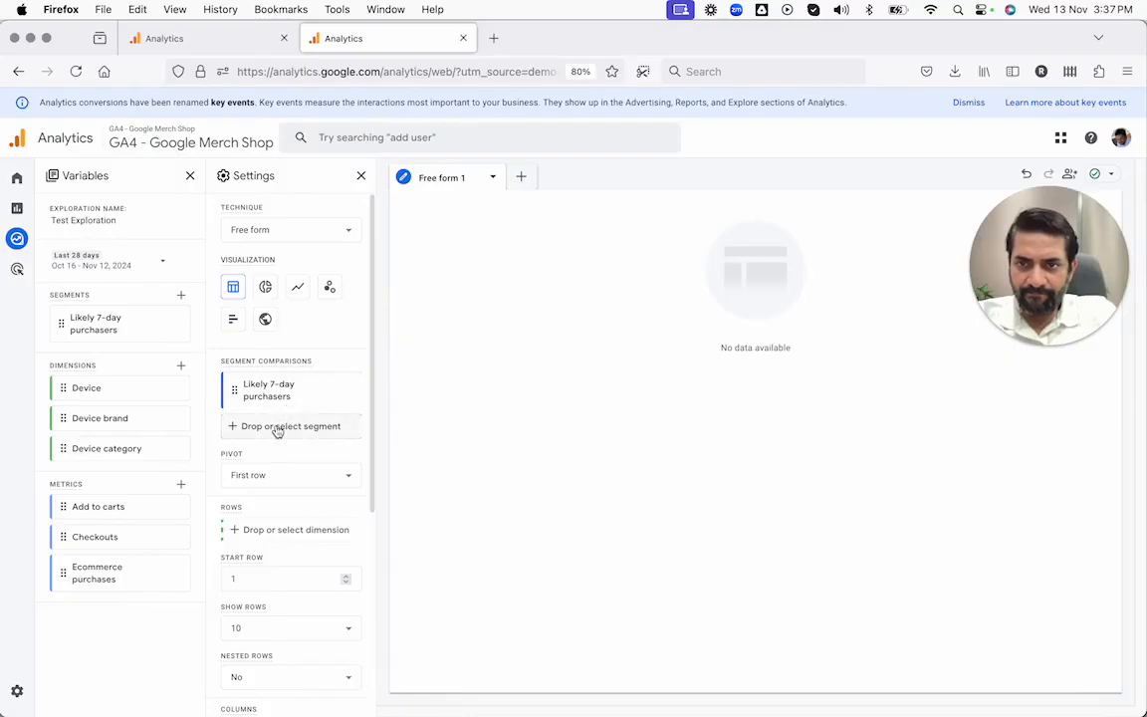
# Step: Add the predictive segments Likely 7-day churning users and Predicted 28-day top spenders to the exploration
pyautogui.click(181, 297)
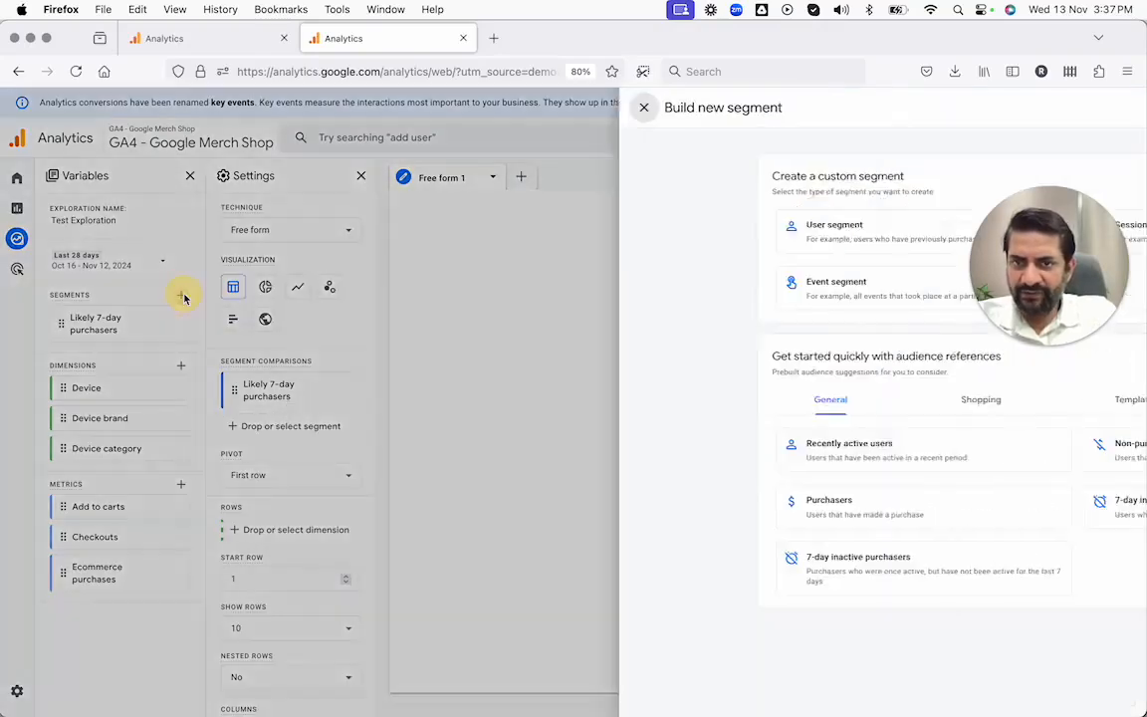
pyautogui.click(914, 400)
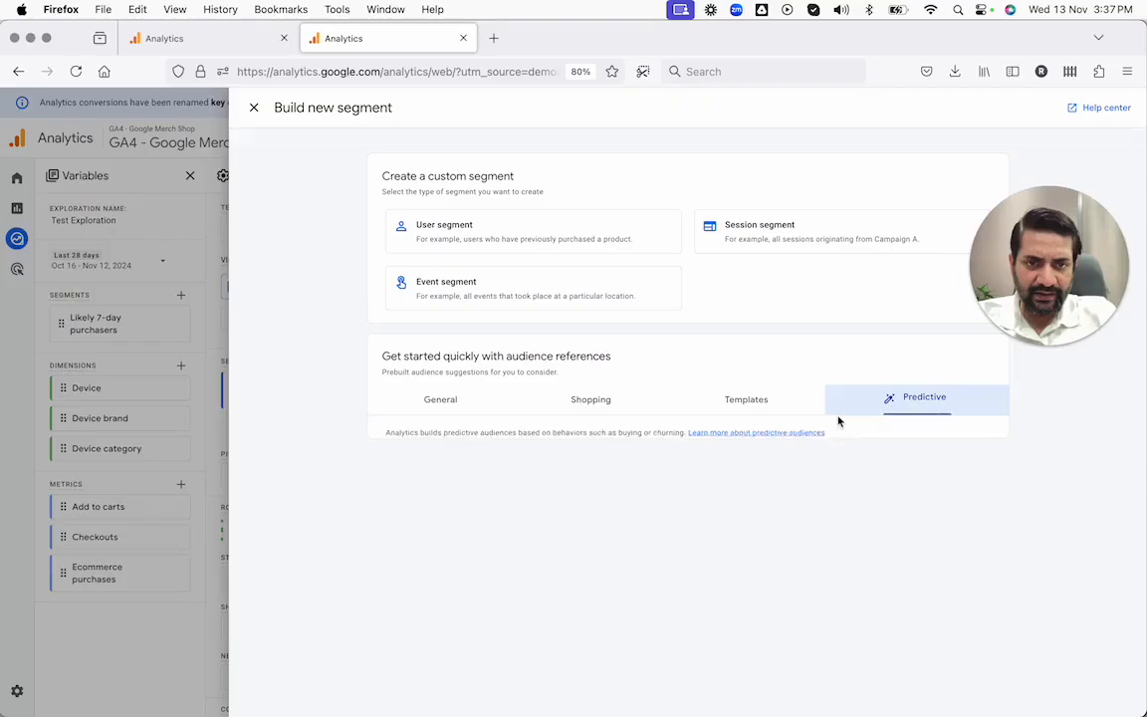
pyautogui.click(794, 479)
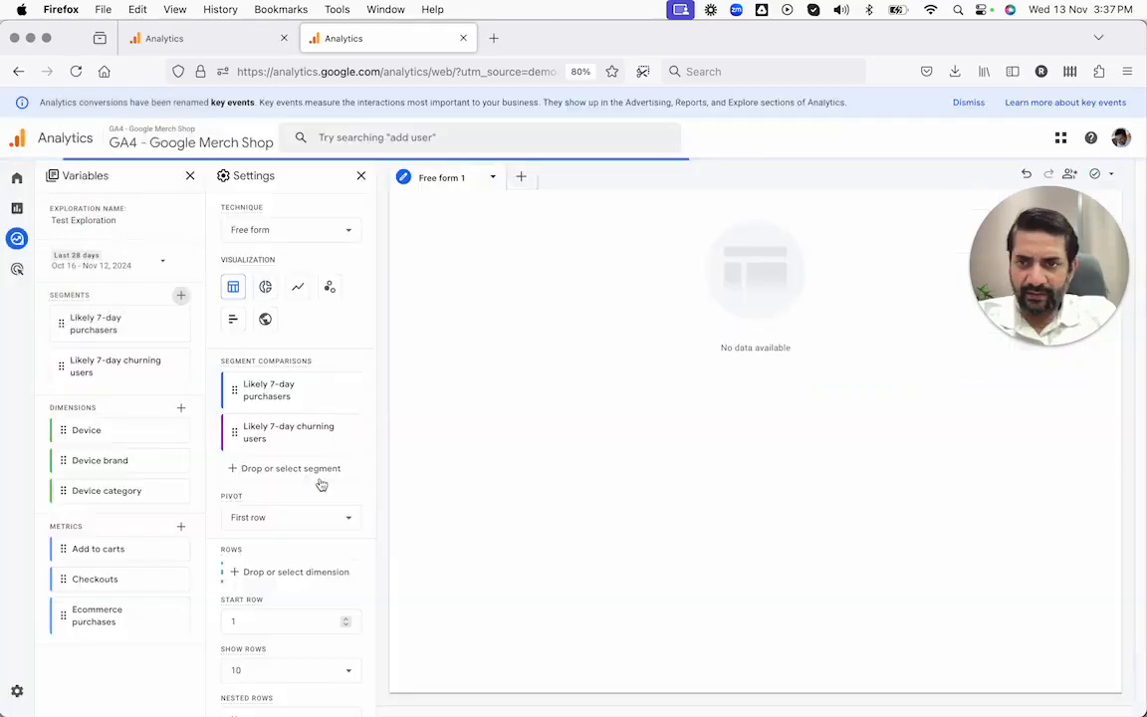
pyautogui.click(182, 297)
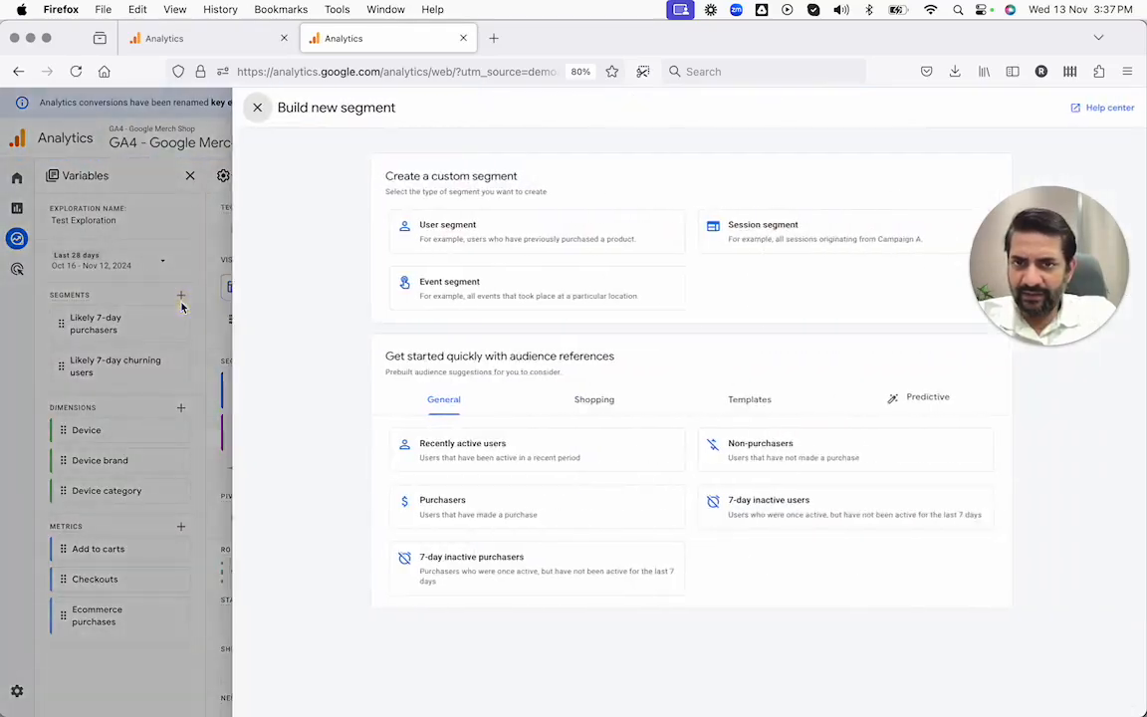
pyautogui.click(932, 398)
pyautogui.click(570, 594)
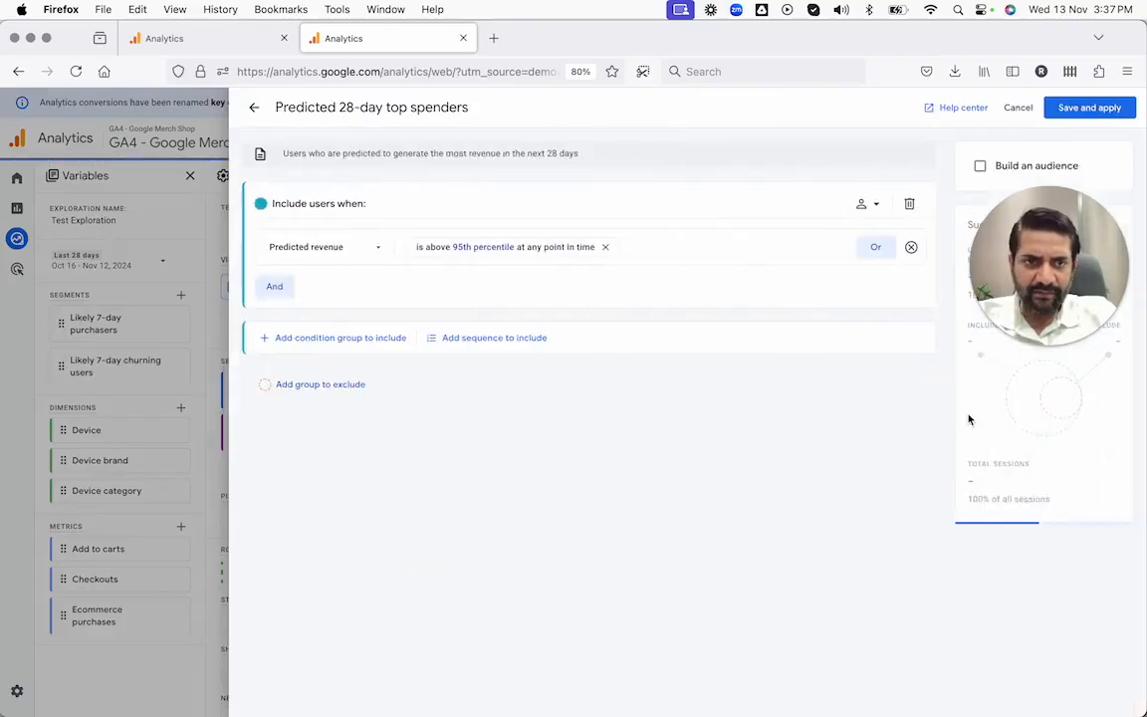
pyautogui.click(1095, 109)
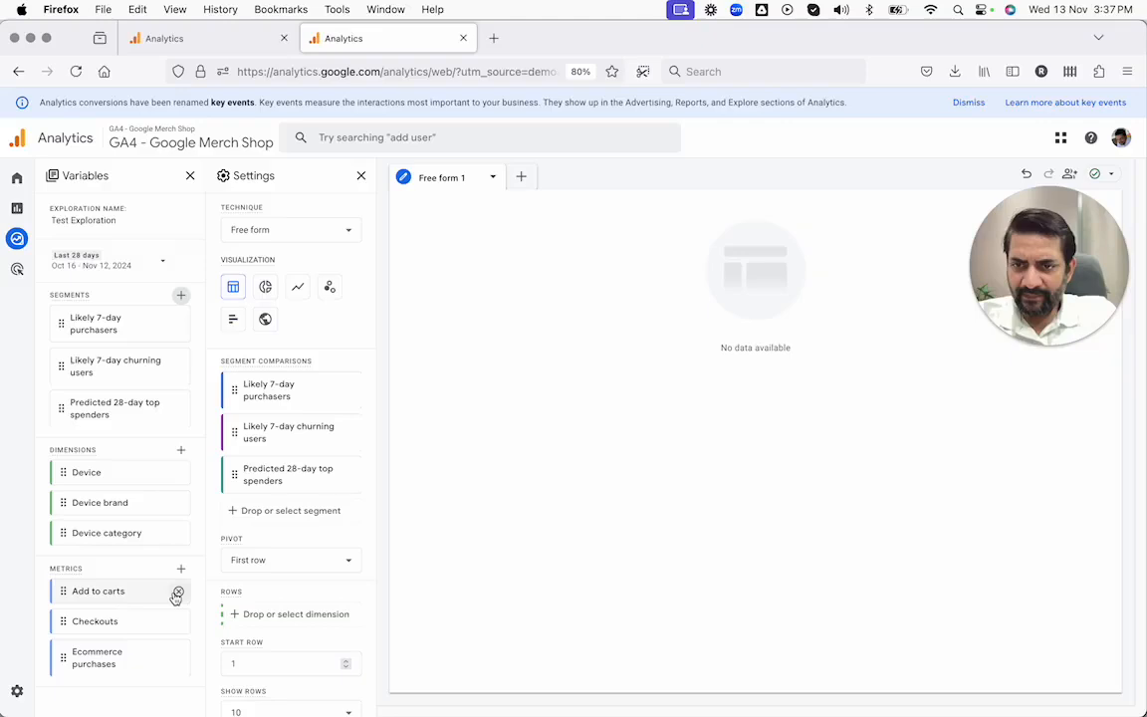
# Step: Remove the Add to carts, Checkouts and Ecommerce purchases metrics from the variables and retry loading the table data
pyautogui.click(177, 591)
pyautogui.click(178, 592)
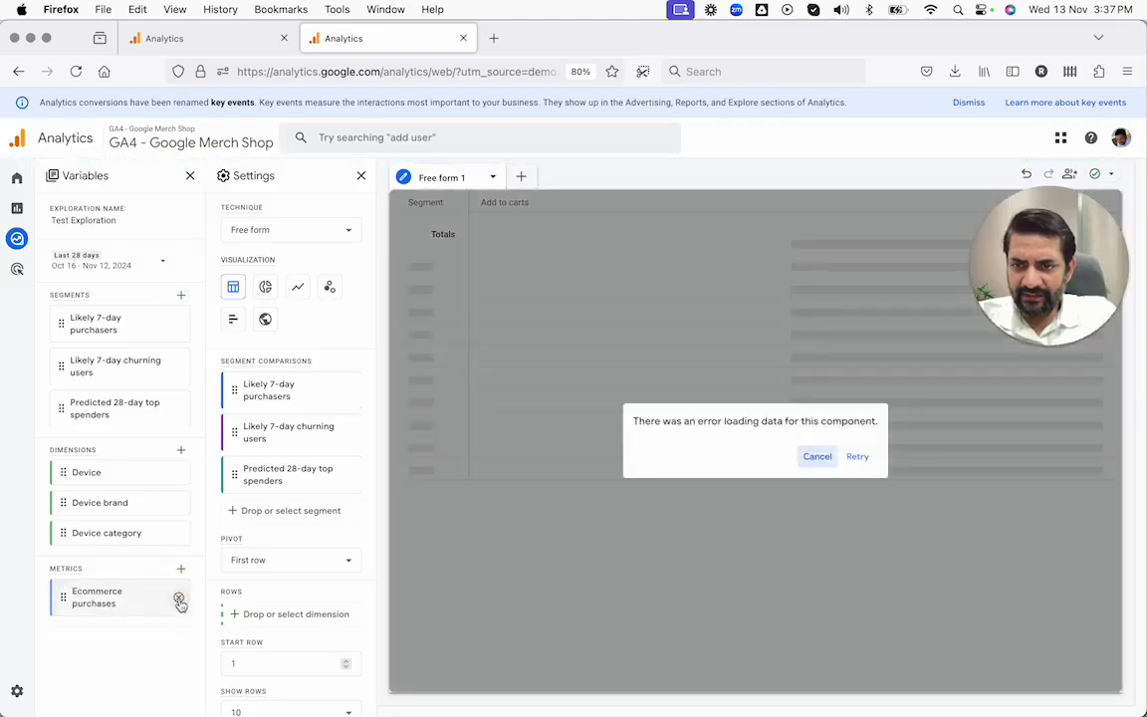
pyautogui.click(177, 593)
pyautogui.click(855, 458)
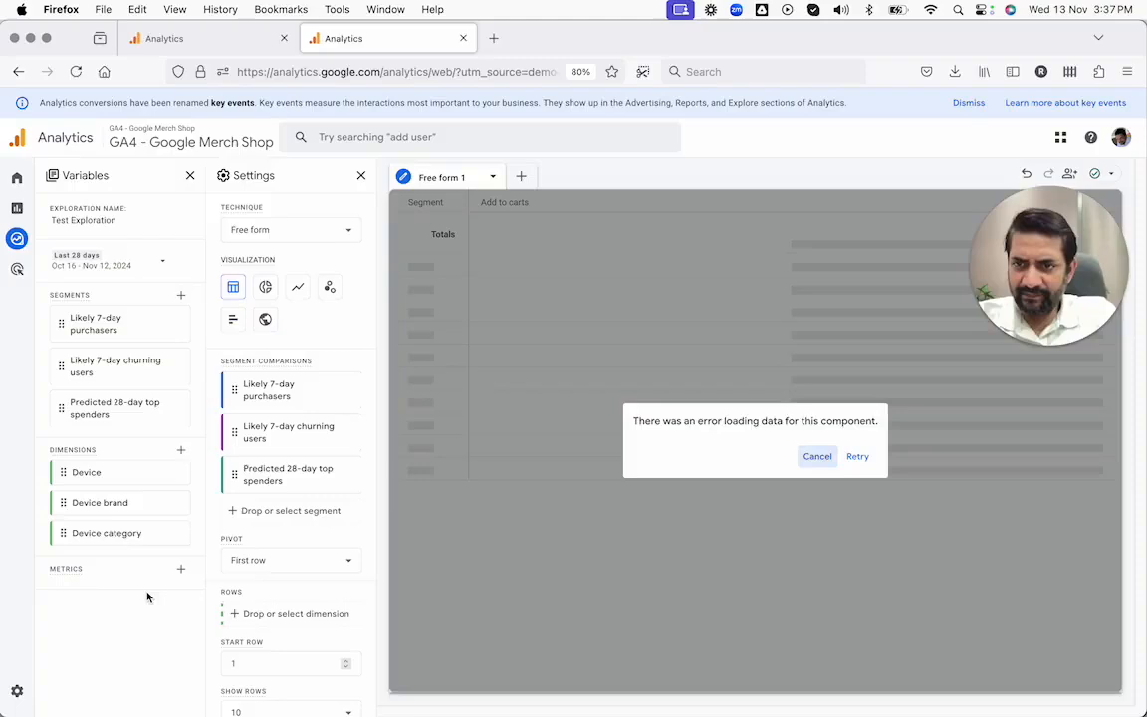
# Step: Dismiss the loading error and remove the Device, Device brand and Device category dimensions from the variables
pyautogui.click(817, 456)
pyautogui.click(178, 533)
pyautogui.click(178, 503)
pyautogui.click(178, 477)
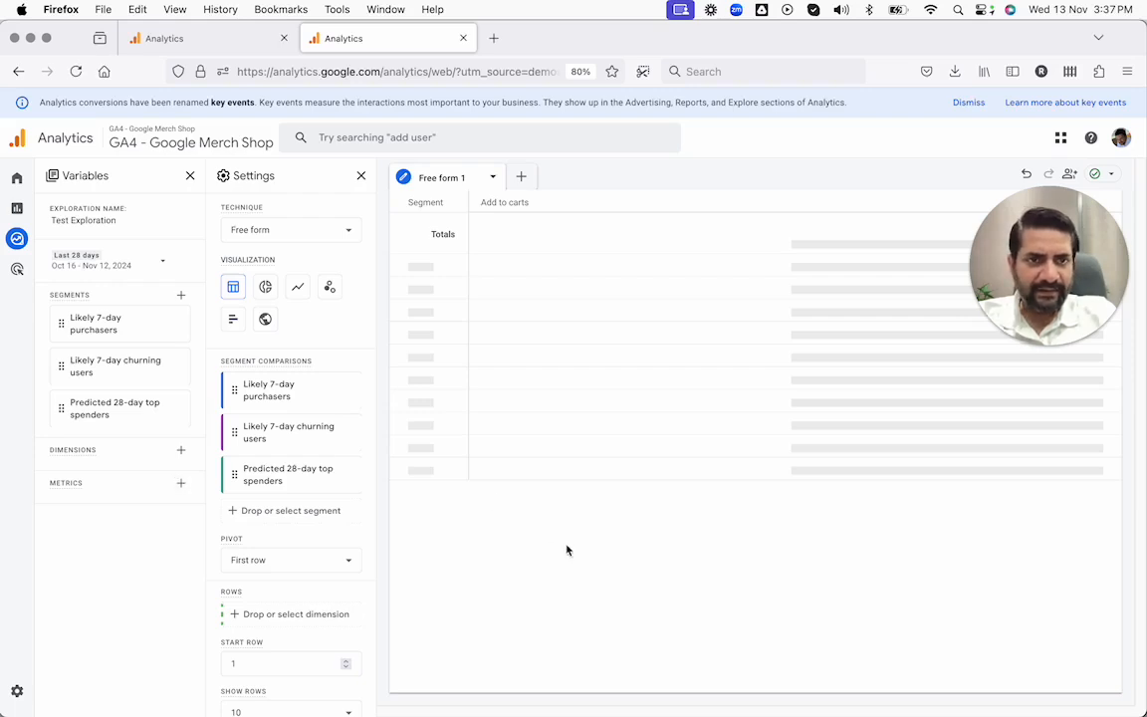
pyautogui.moveTo(1080, 246); pyautogui.dragTo(1081, 119)
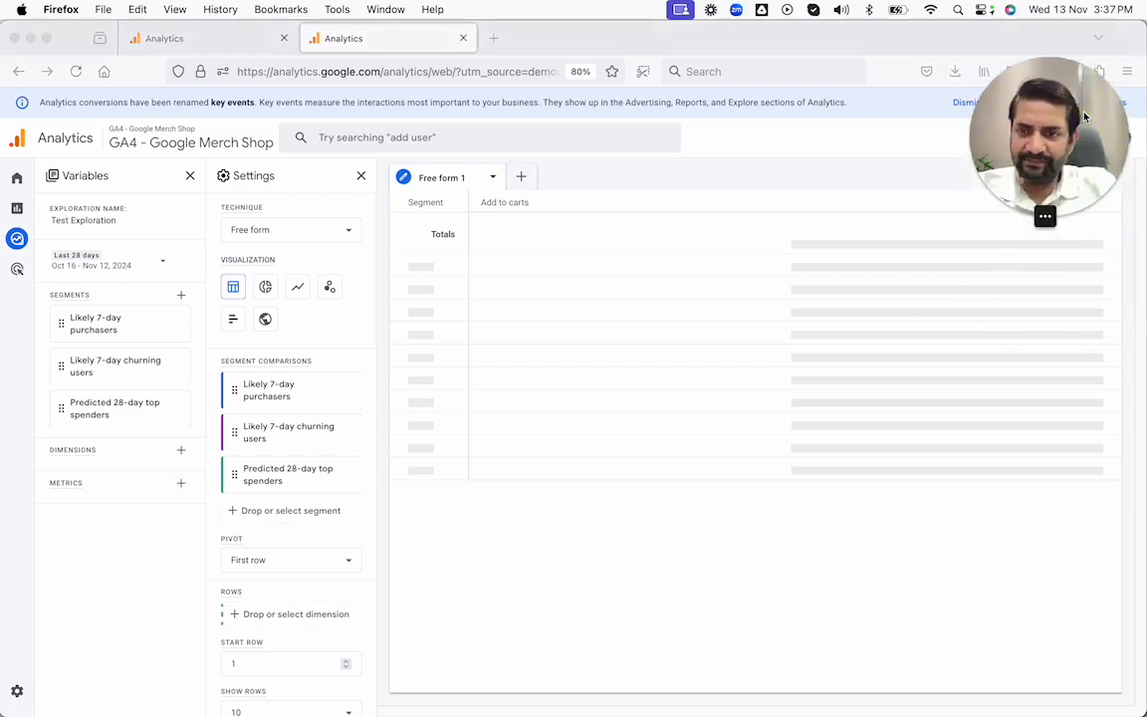
pyautogui.moveTo(1033, 107); pyautogui.dragTo(1032, 139)
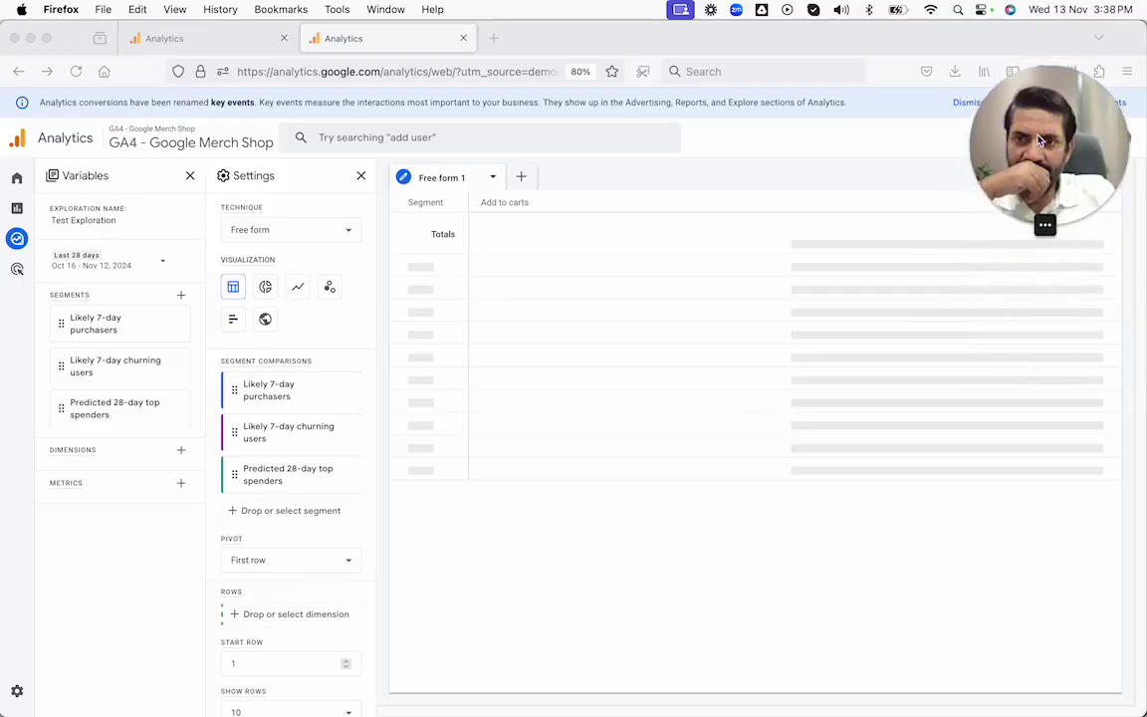
# Step: Try the donut chart visualization, retry loading its three segment charts, and switch to the scatter plot
pyautogui.click(265, 289)
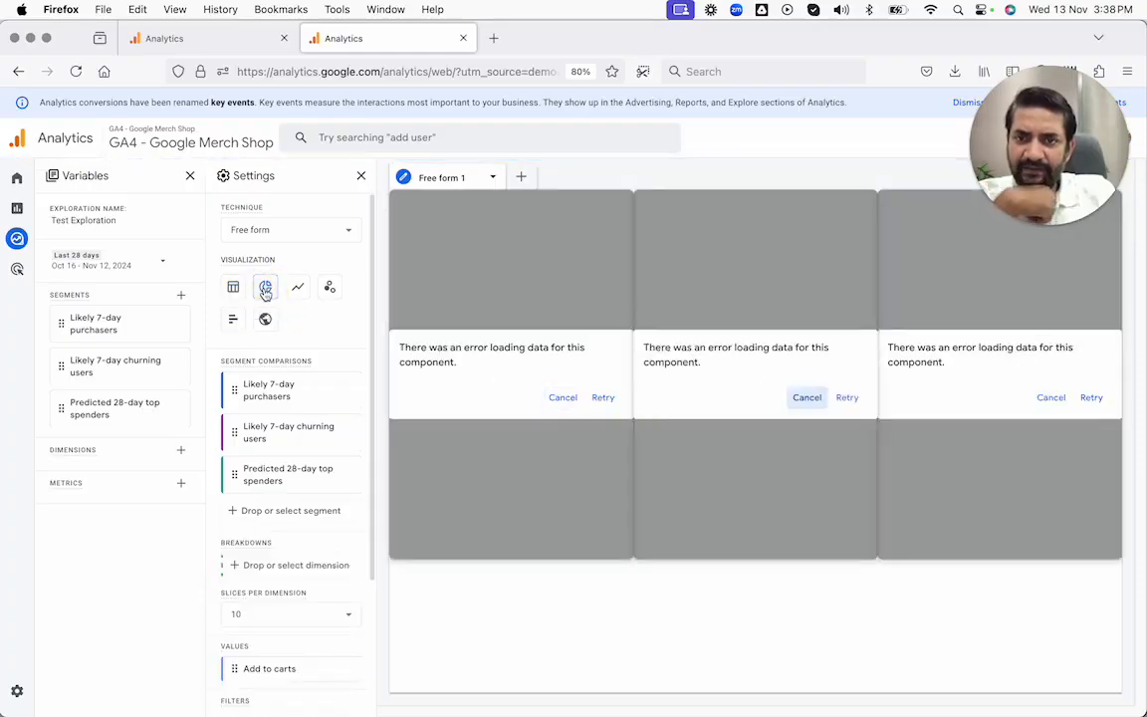
pyautogui.click(614, 406)
pyautogui.click(849, 401)
pyautogui.click(1091, 397)
pyautogui.click(330, 287)
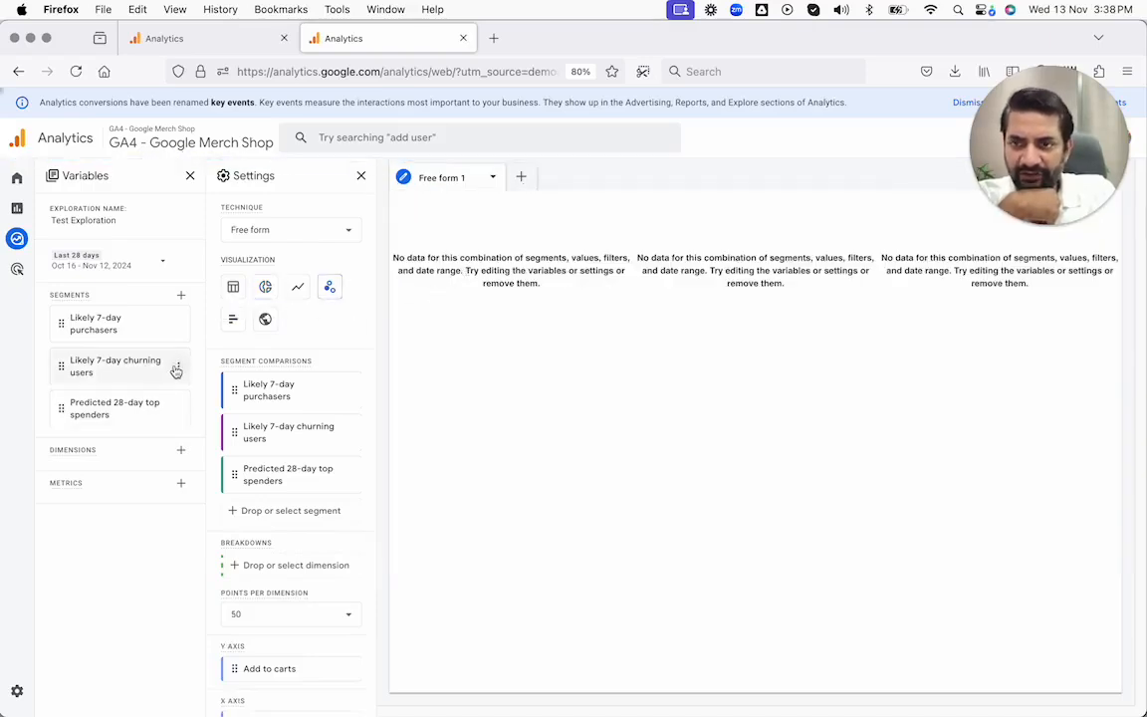
# Step: Remove the Likely 7-day churning users and Predicted 28-day top spenders segments from the exploration
pyautogui.click(178, 370)
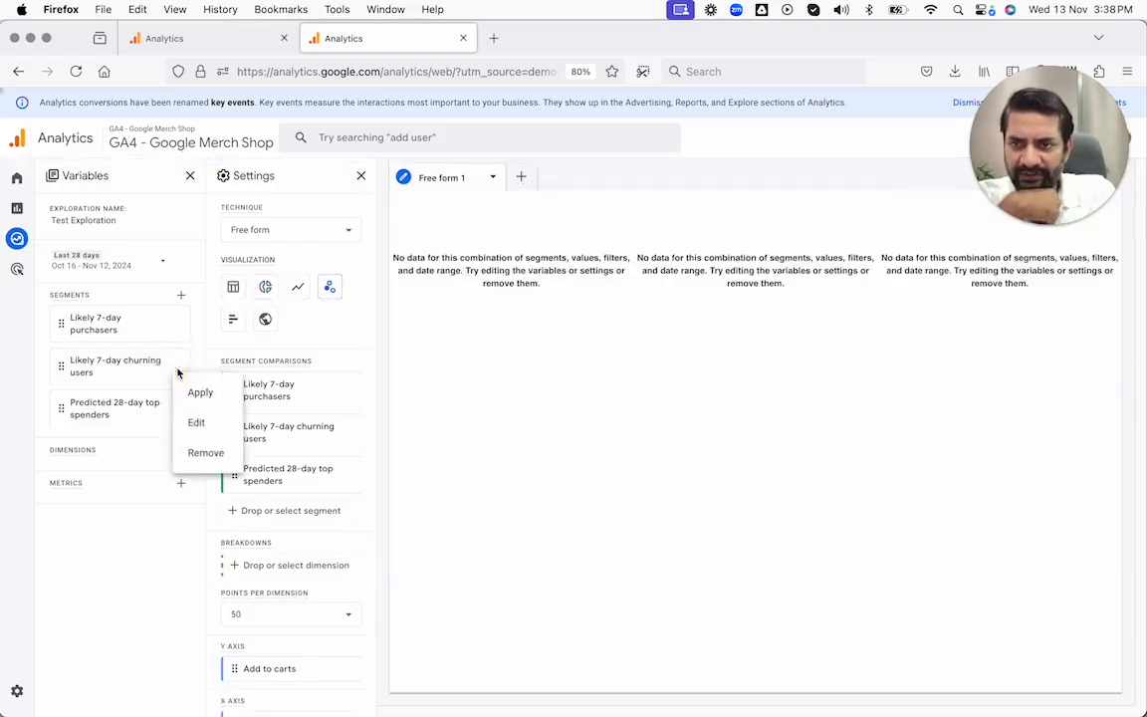
pyautogui.click(204, 454)
pyautogui.click(715, 443)
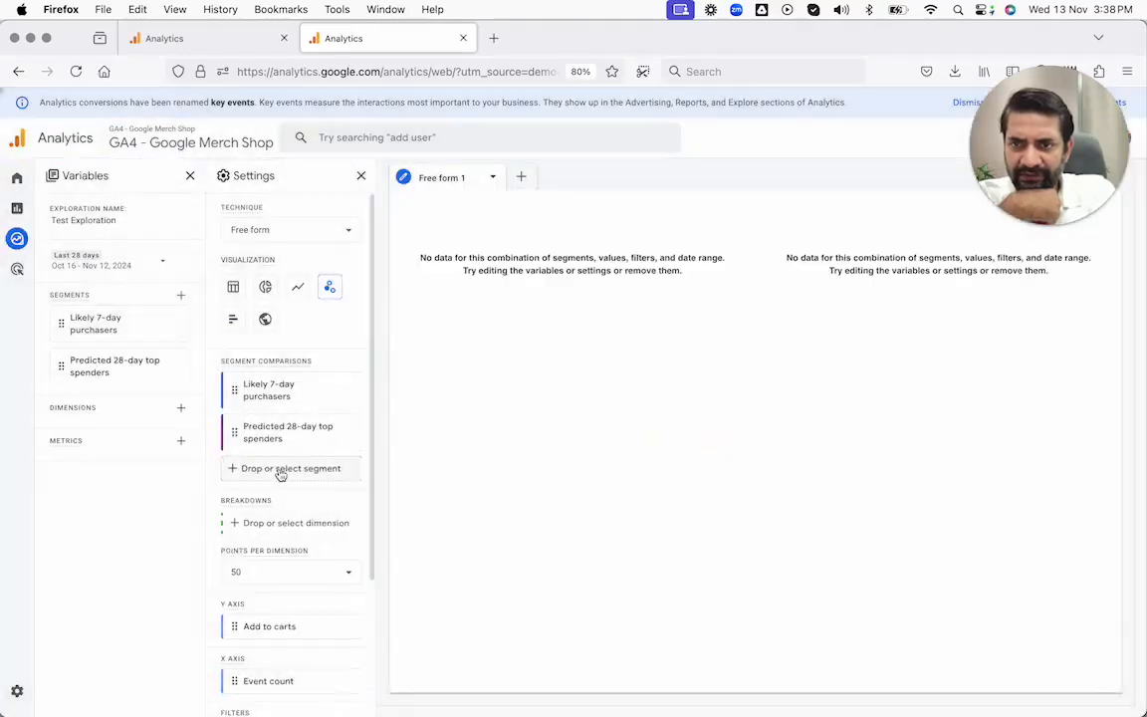
pyautogui.click(178, 367)
pyautogui.click(199, 454)
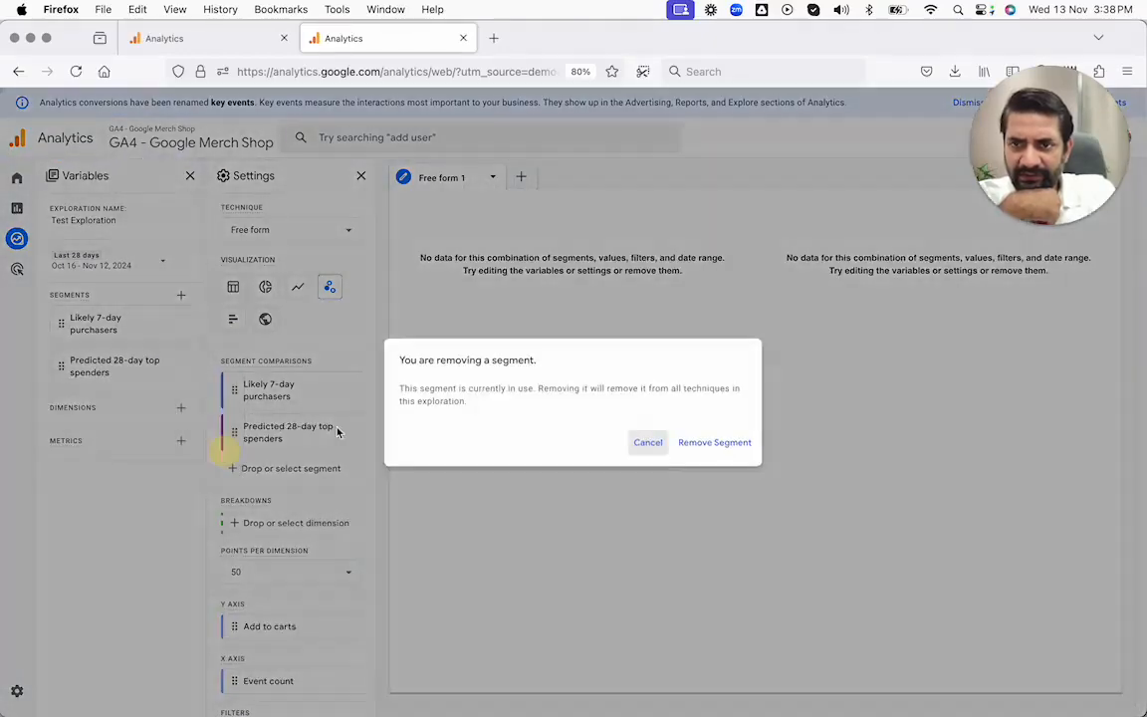
pyautogui.click(697, 441)
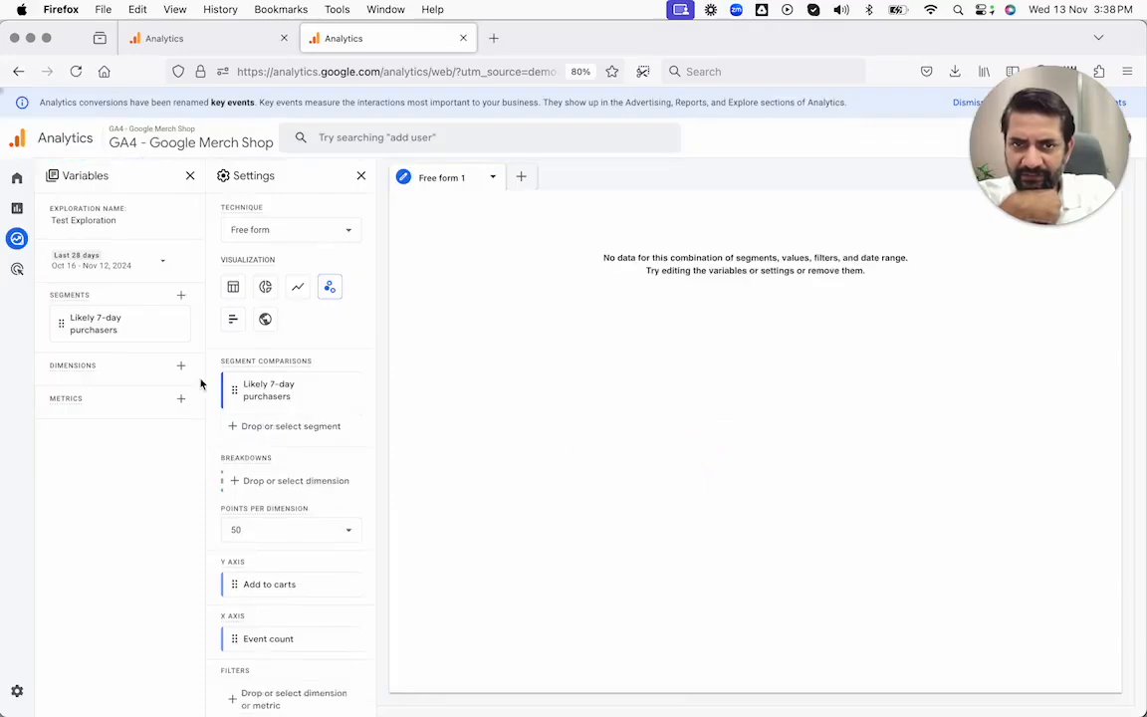
# Step: Switch the visualization back to a table, retry loading its data several times and dismiss the error
pyautogui.moveTo(248, 390)
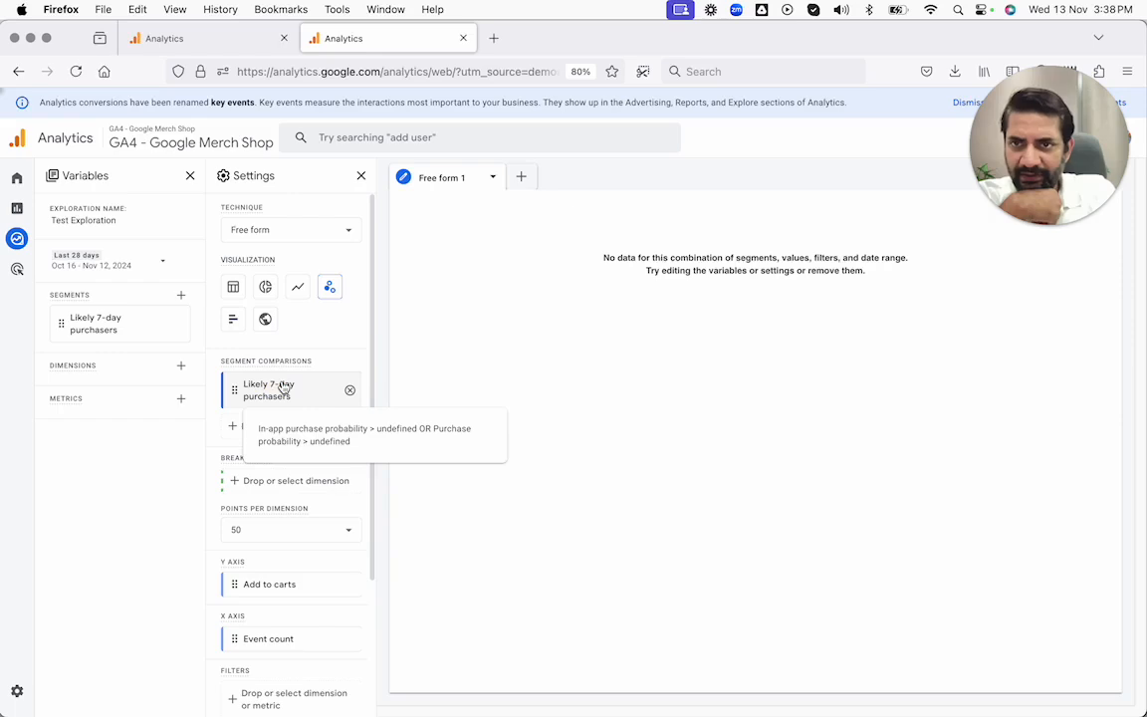
pyautogui.click(234, 287)
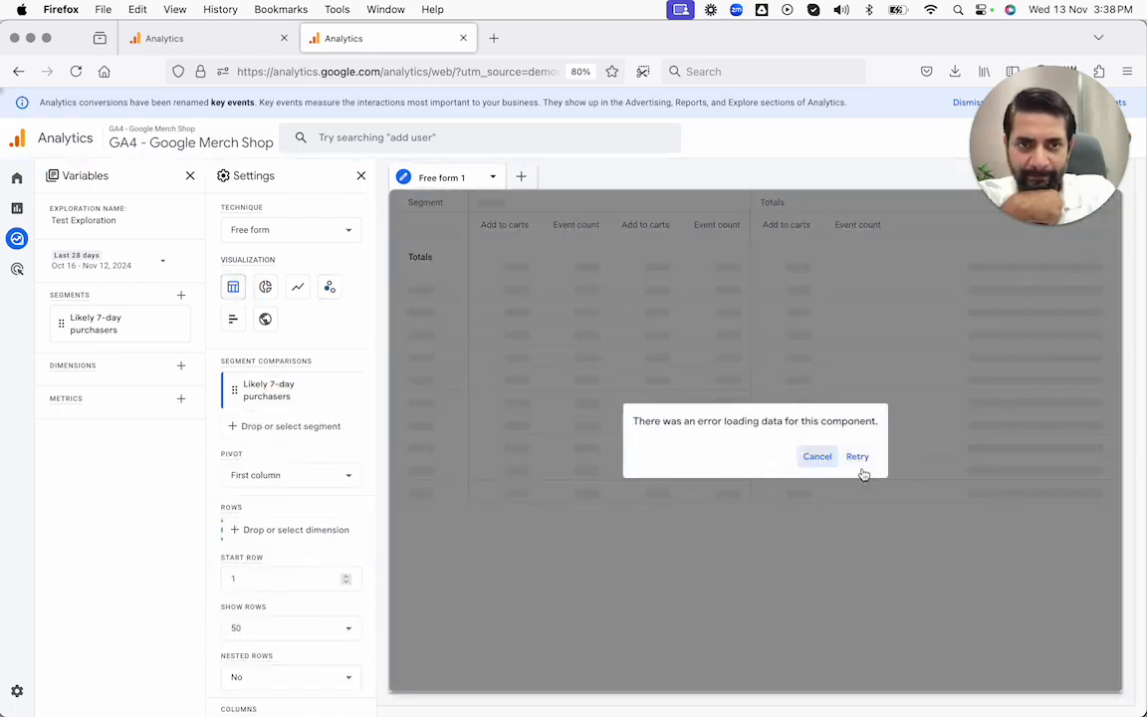
pyautogui.click(863, 472)
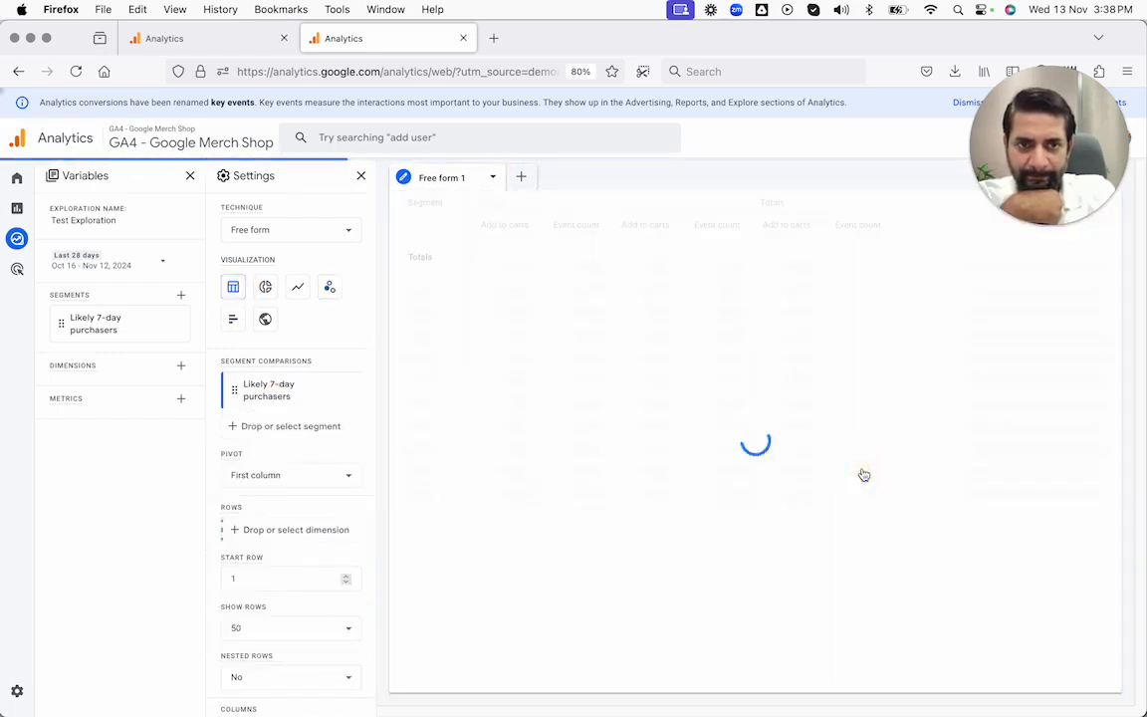
pyautogui.click(863, 472)
pyautogui.click(862, 472)
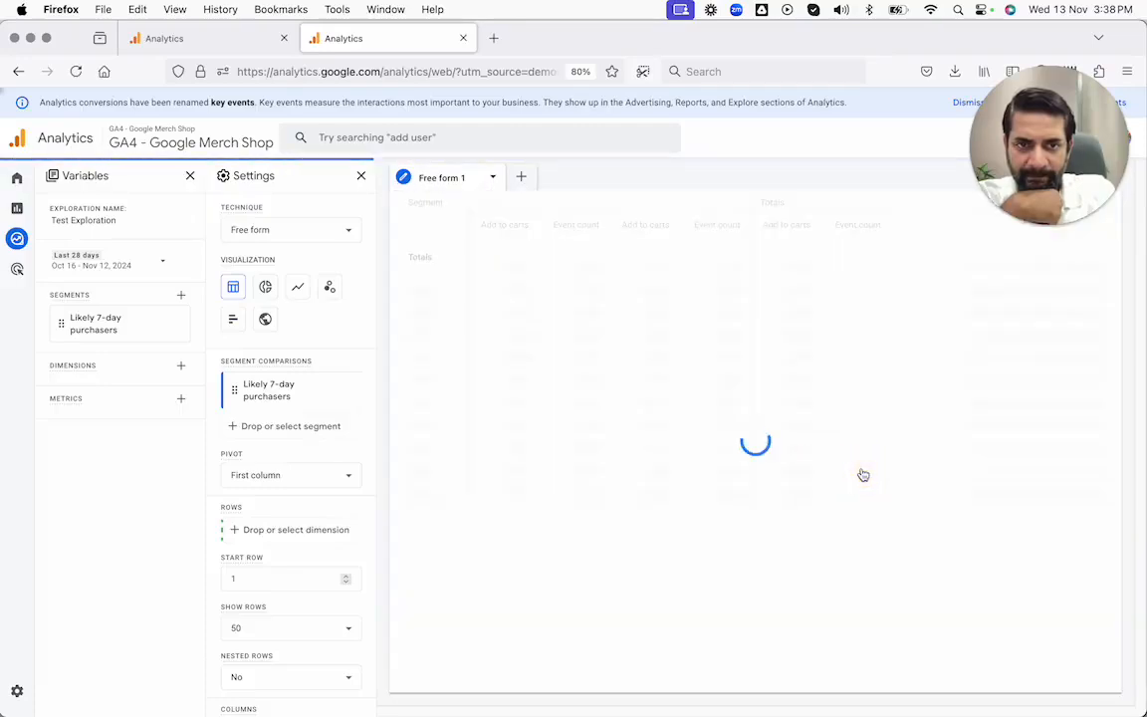
pyautogui.click(820, 458)
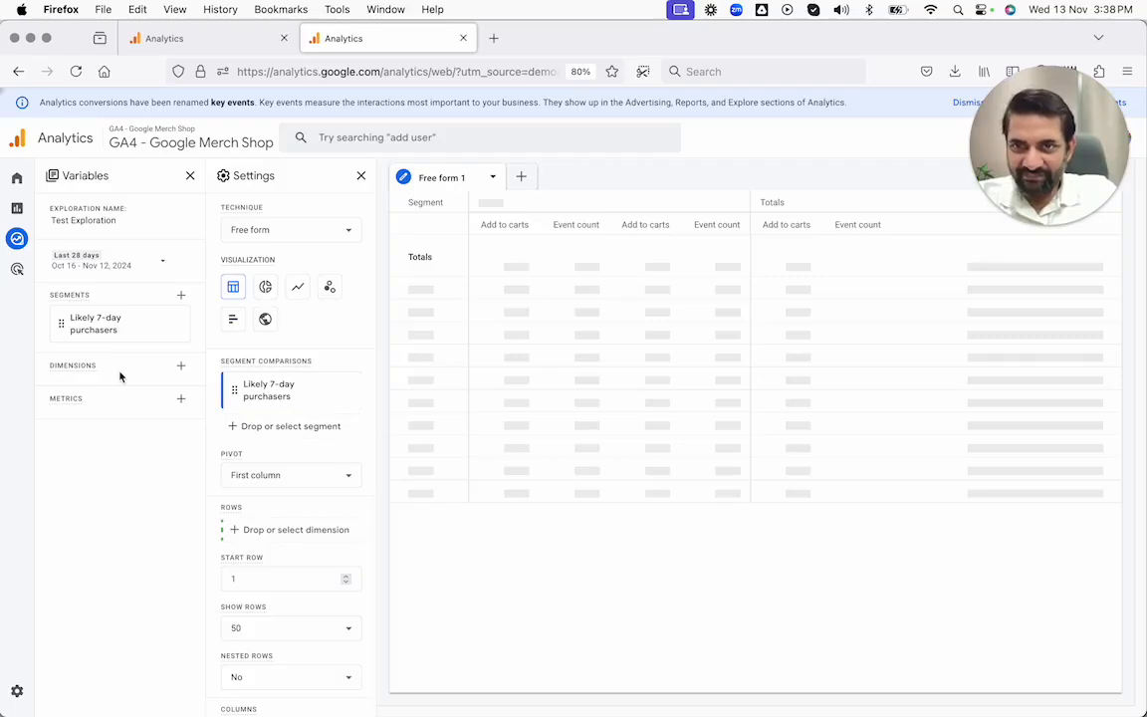
# Step: Change the exploration technique to Path exploration and dismiss the loading error
pyautogui.click(310, 232)
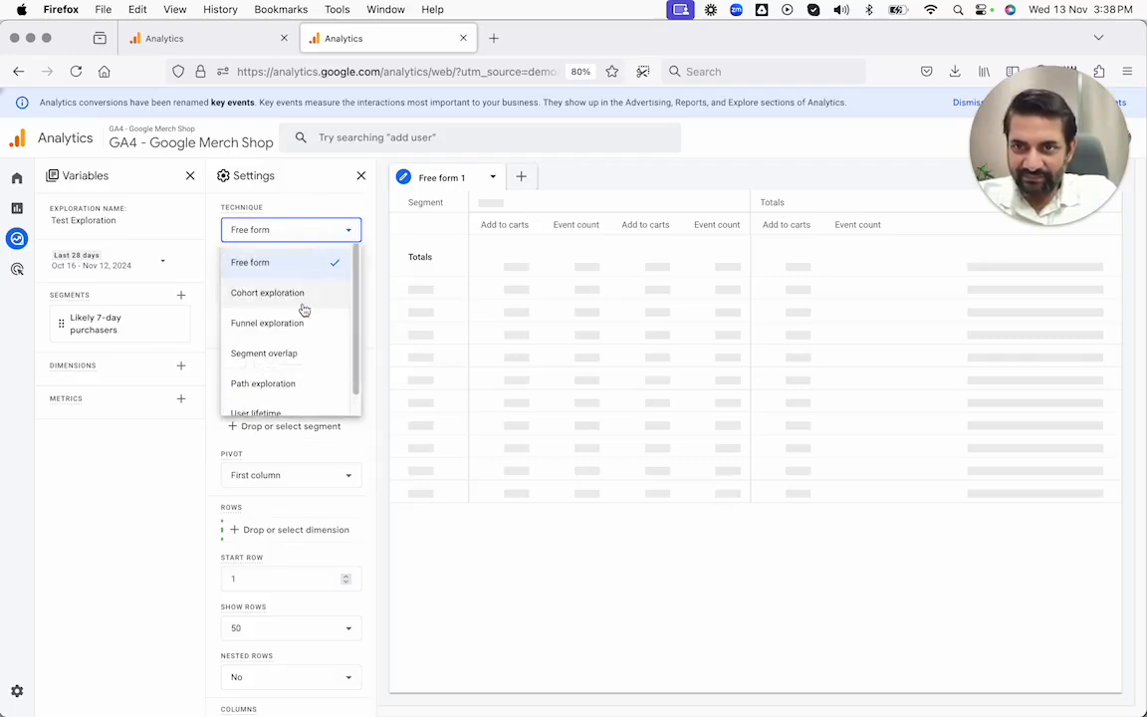
pyautogui.scroll(-1, 304, 310)
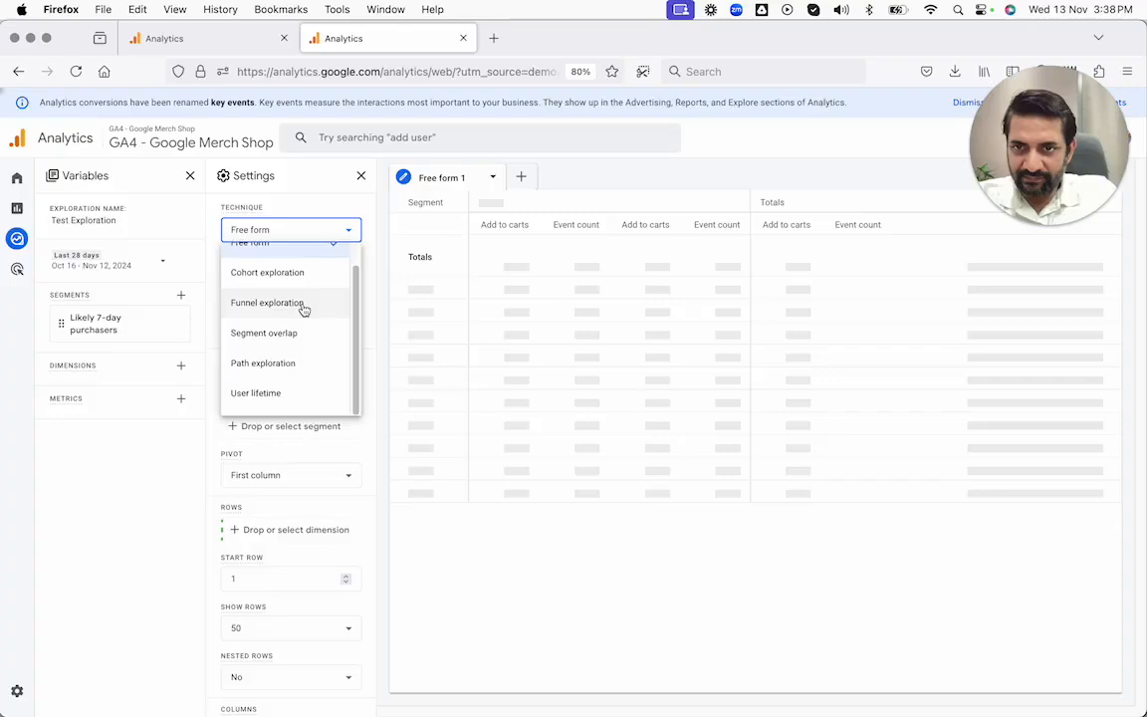
pyautogui.click(284, 375)
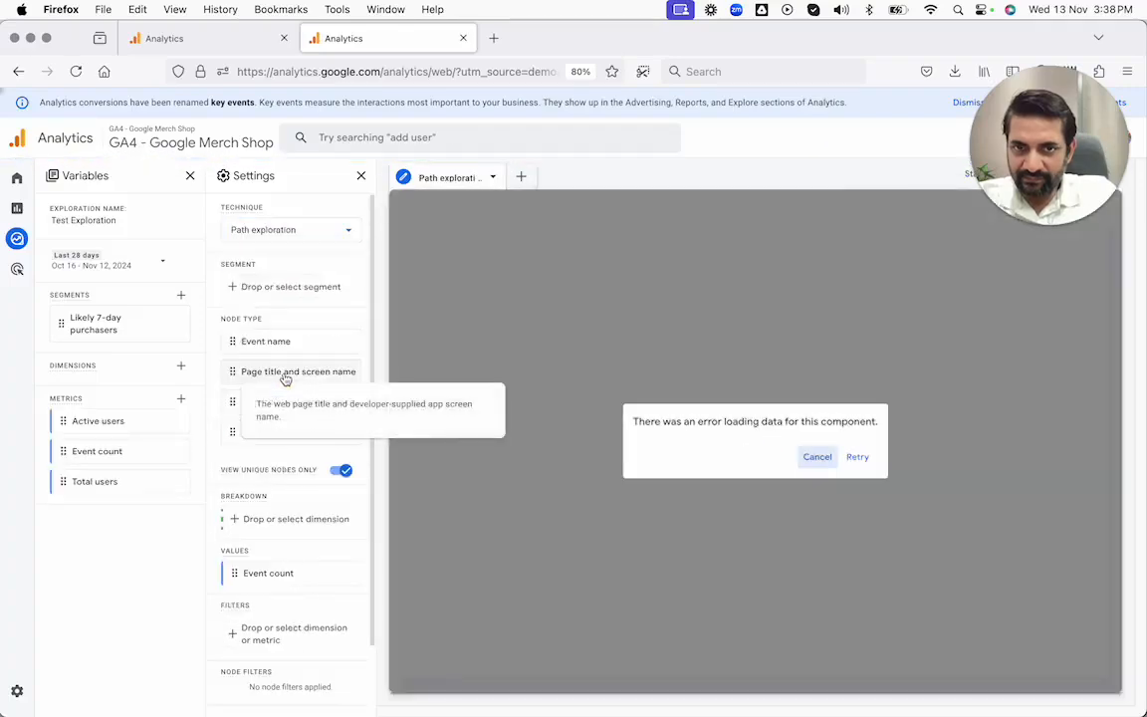
pyautogui.click(814, 455)
# Step: Replace the Likely 7-day purchasers segment with the prebuilt Purchasers segment, saved and applied to the path exploration
pyautogui.click(176, 323)
pyautogui.click(199, 412)
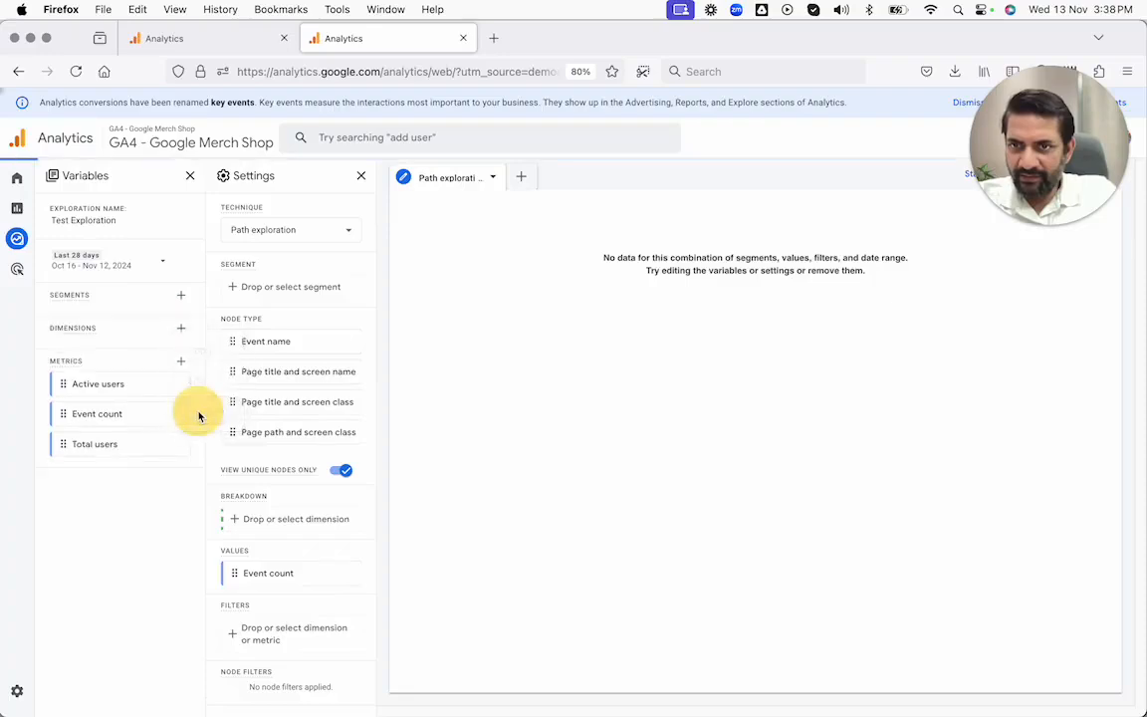
pyautogui.click(180, 295)
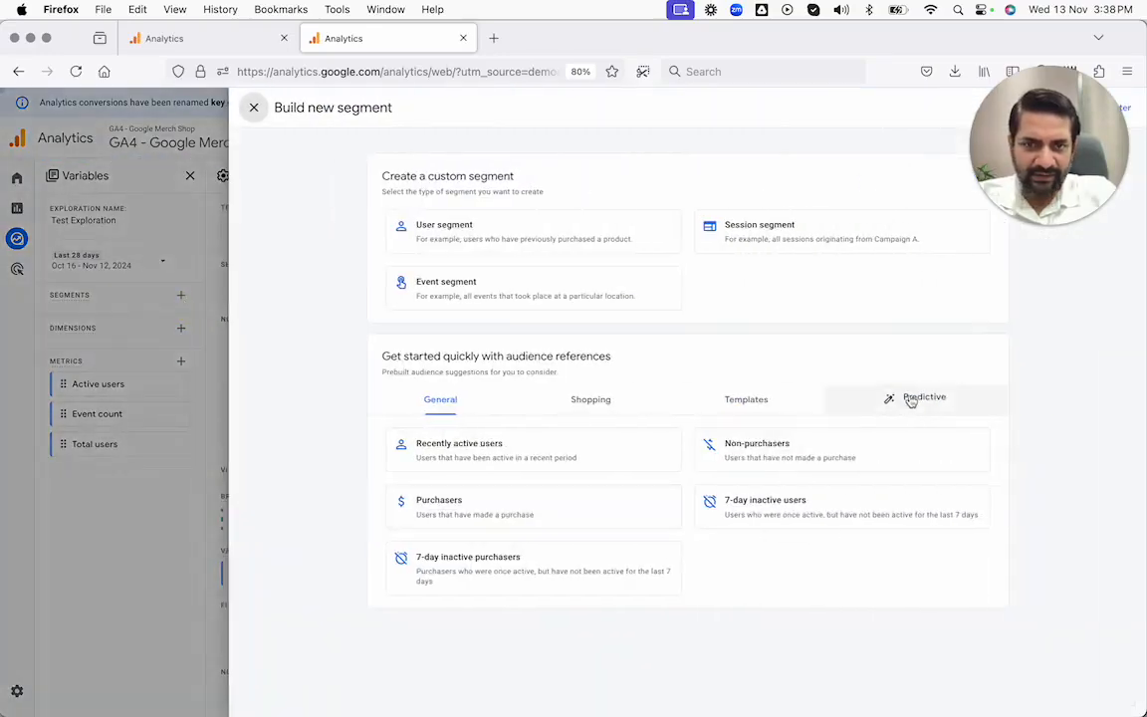
pyautogui.click(518, 493)
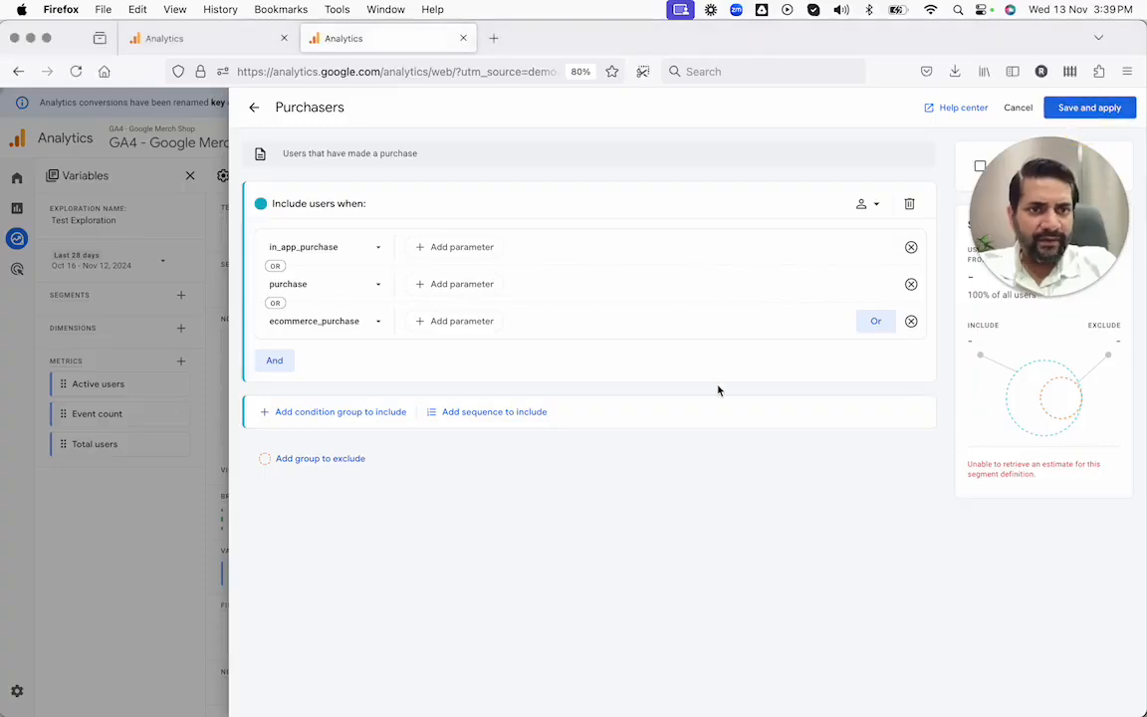
pyautogui.click(1090, 108)
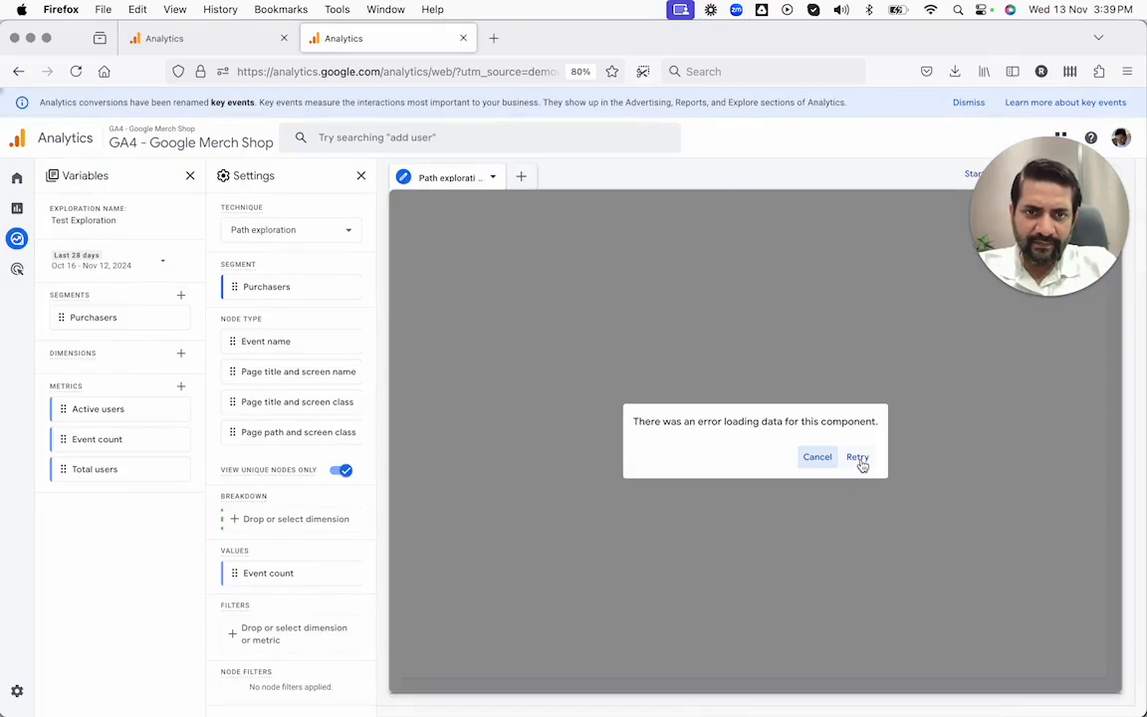
# Step: Retry loading the path exploration data for the Purchasers segment and dismiss the error
pyautogui.click(859, 457)
pyautogui.click(858, 457)
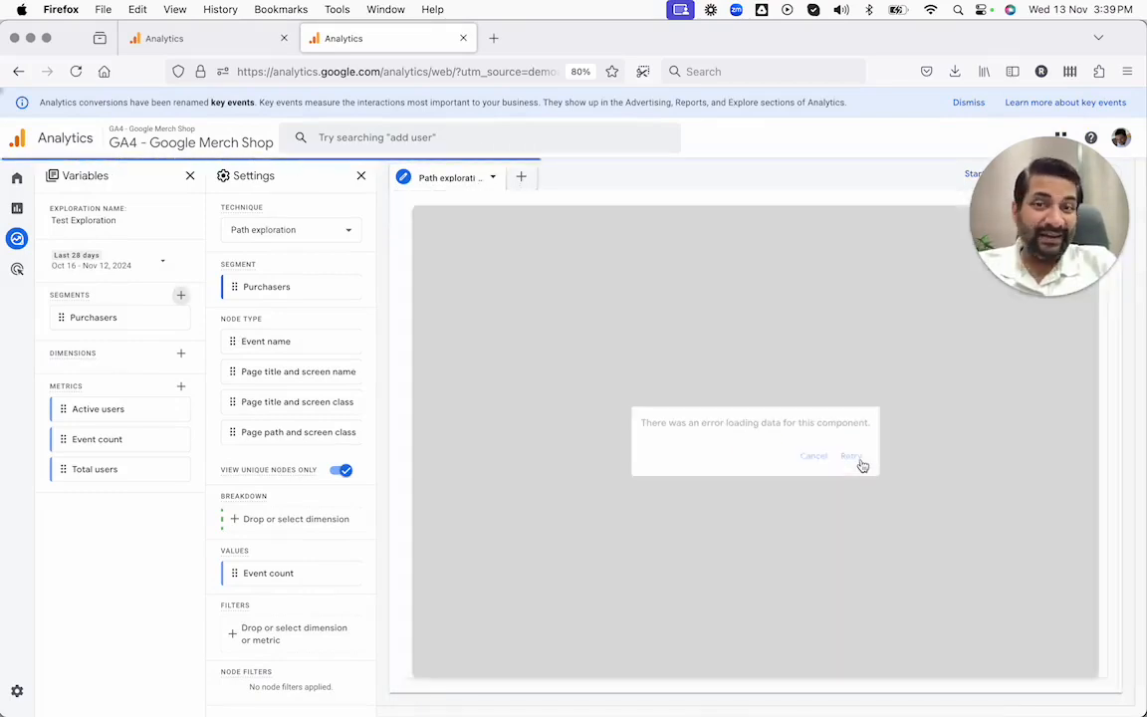
pyautogui.click(859, 459)
pyautogui.click(818, 459)
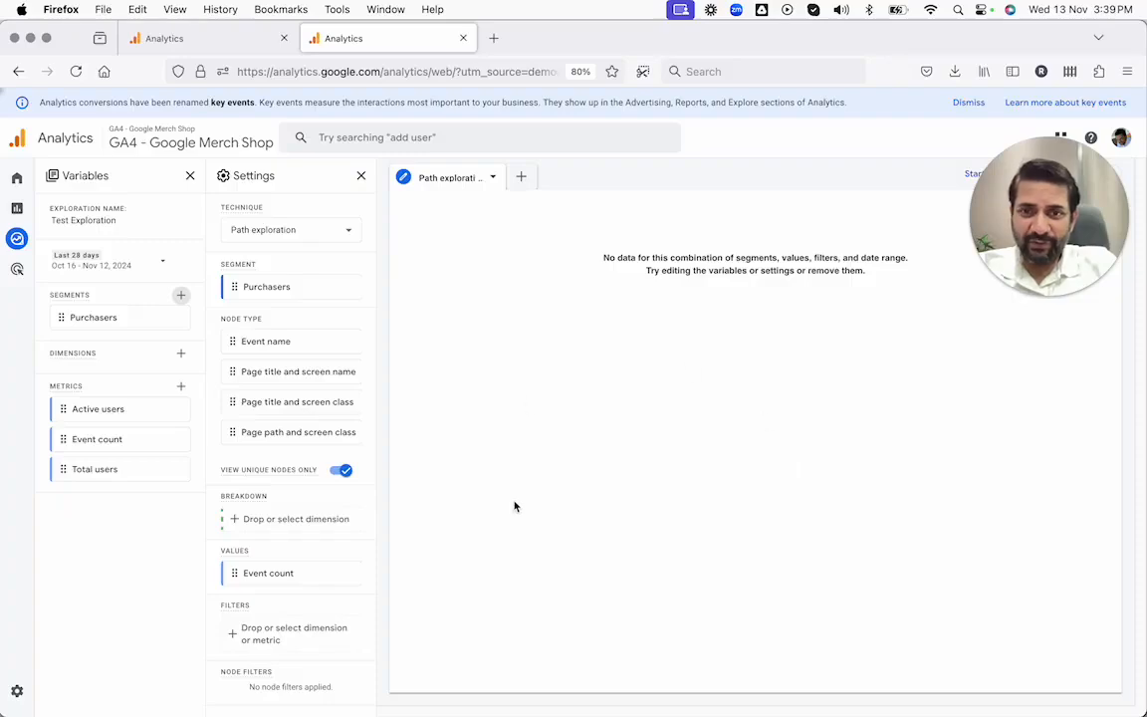
# Step: Check the steps on the Creating a Predictive Model slide and return to the exploration in the browser
pyautogui.hotkey('ctrl', 'Right')
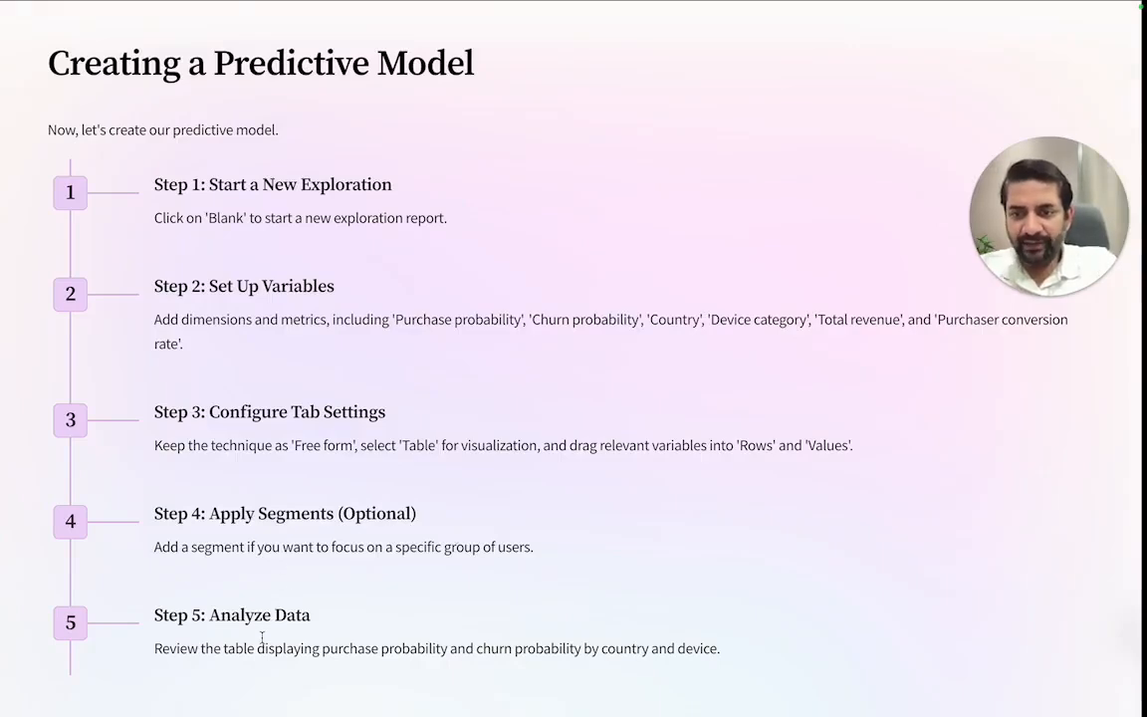
pyautogui.hotkey('ctrl', 'Left')
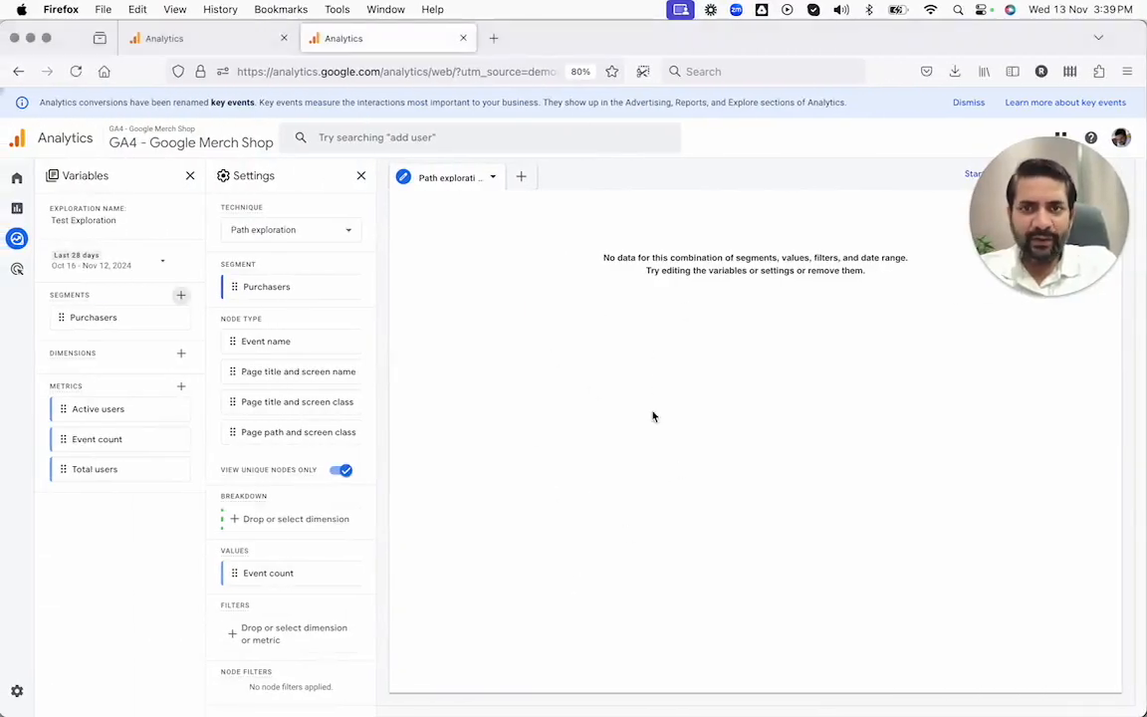
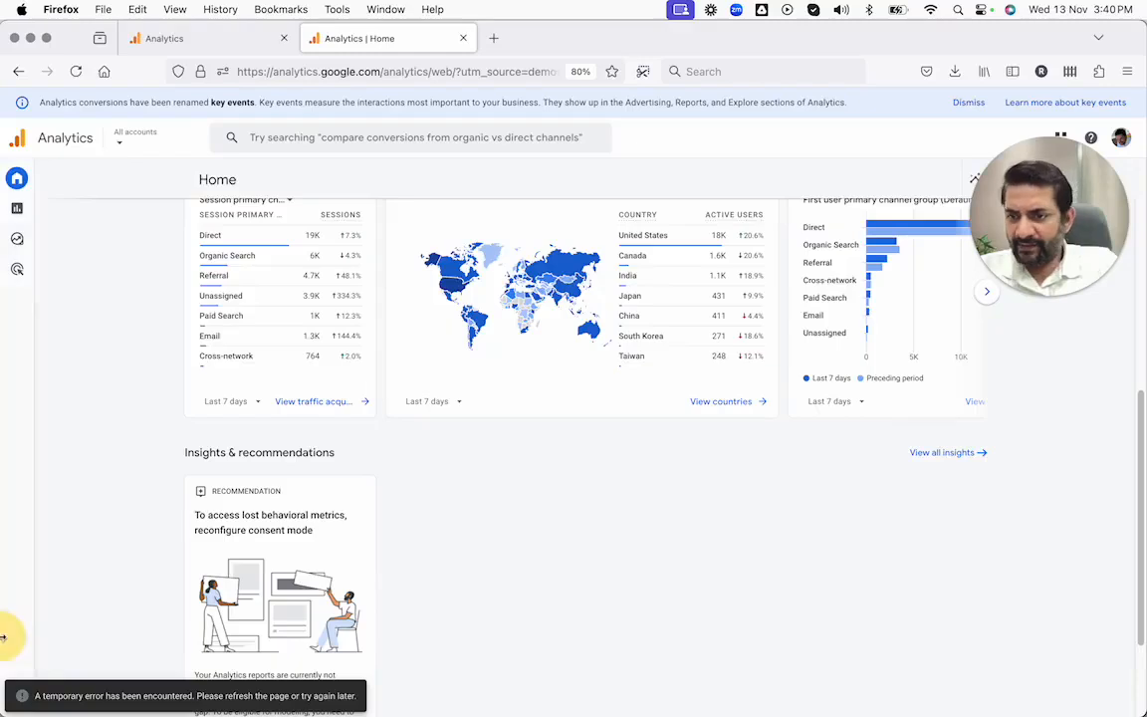
# Step: Open the demo property's Audiences list in the admin settings, look through the audiences and check the creation options
pyautogui.click(22, 691)
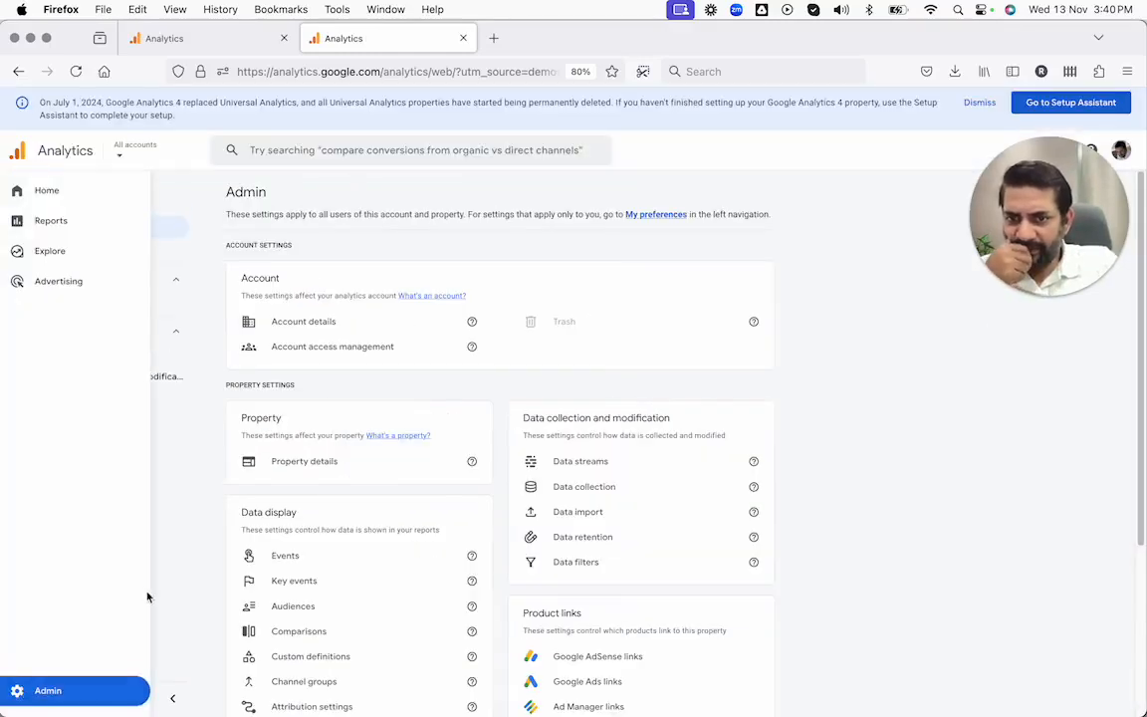
pyautogui.click(309, 607)
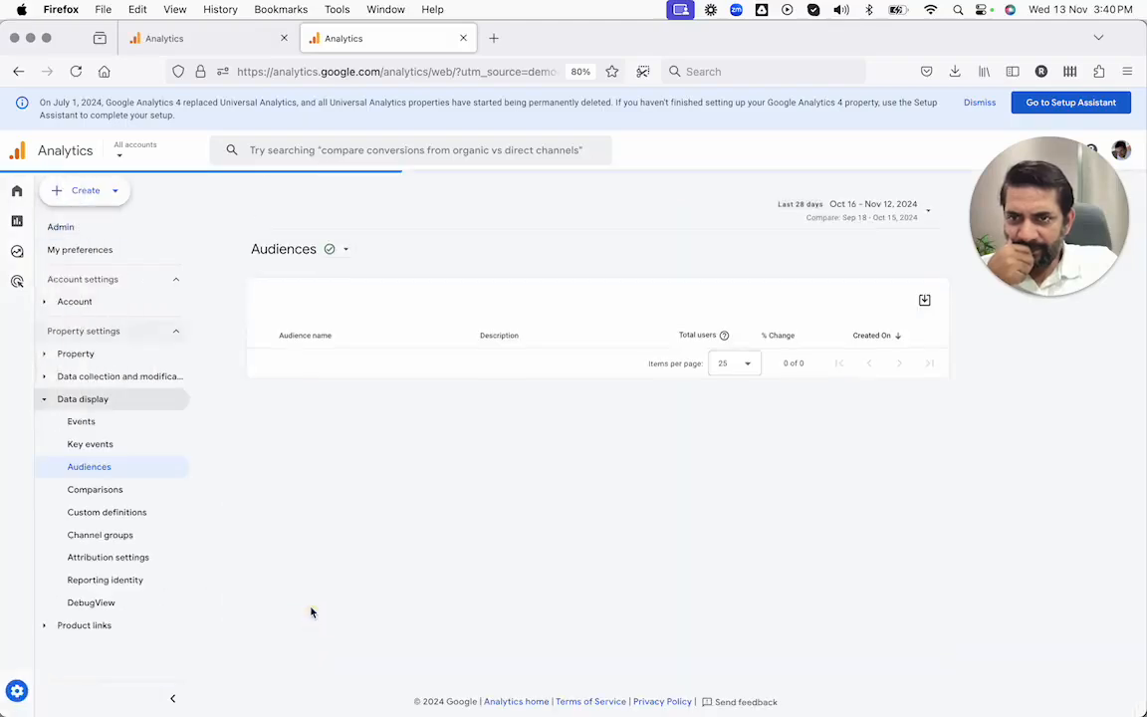
pyautogui.moveTo(1011, 320); pyautogui.dragTo(1011, 478)
pyautogui.scroll(-5, 573, 423)
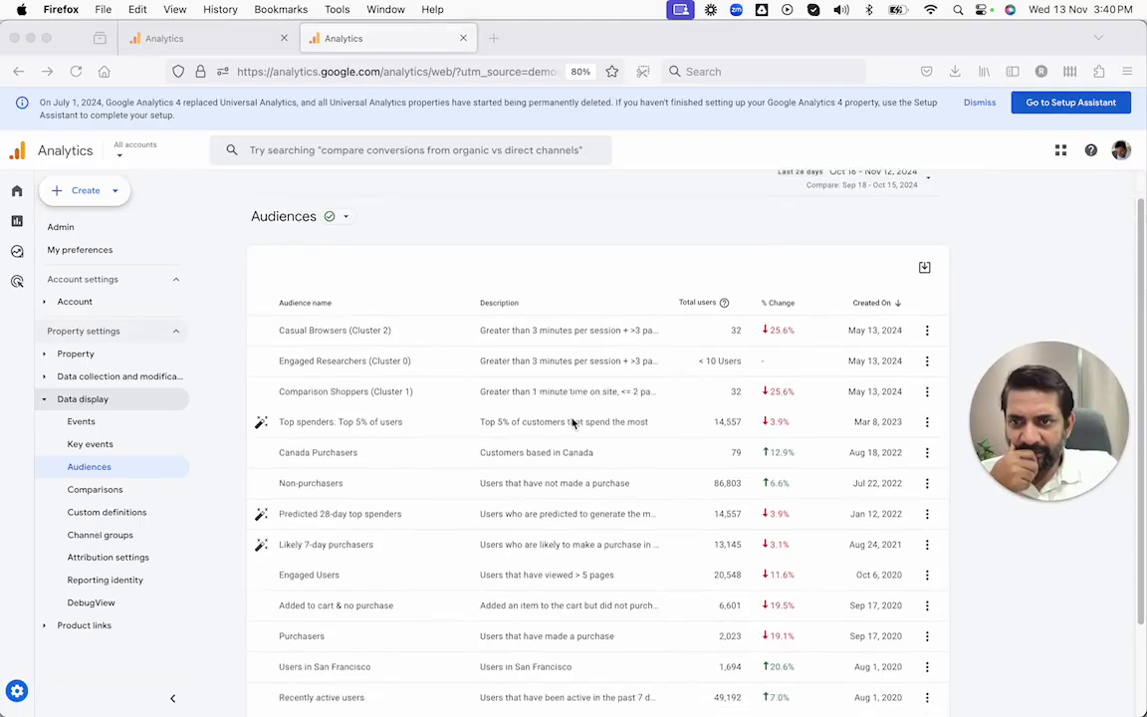
pyautogui.scroll(5, 572, 423)
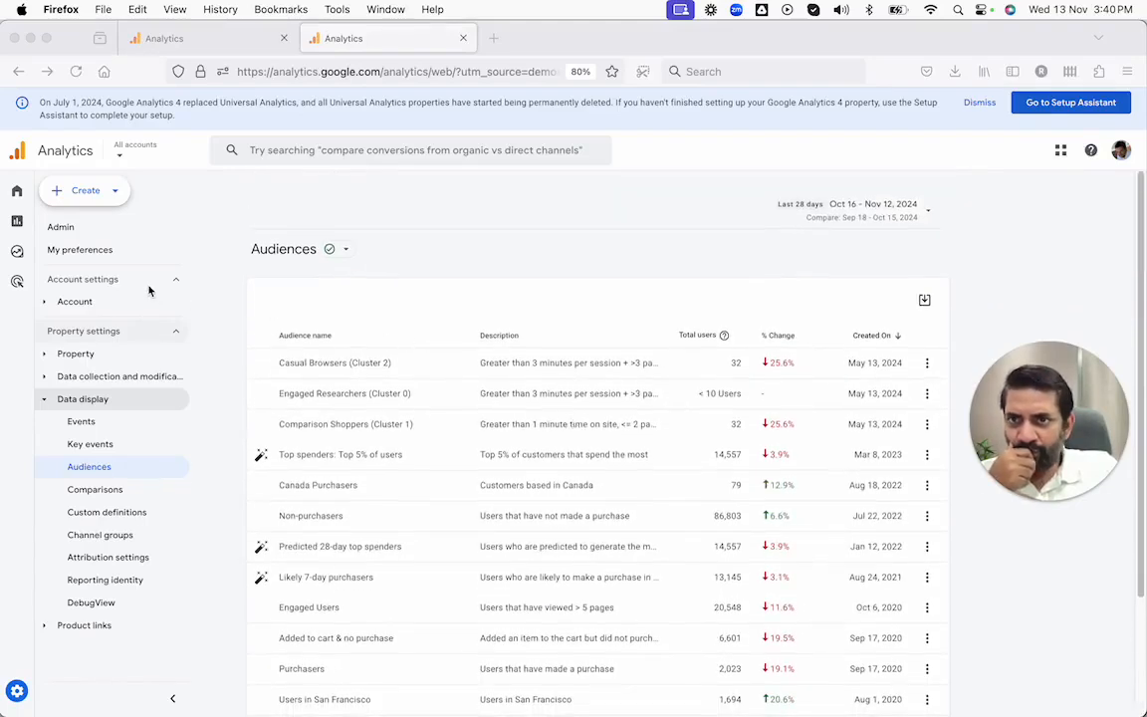
pyautogui.click(94, 197)
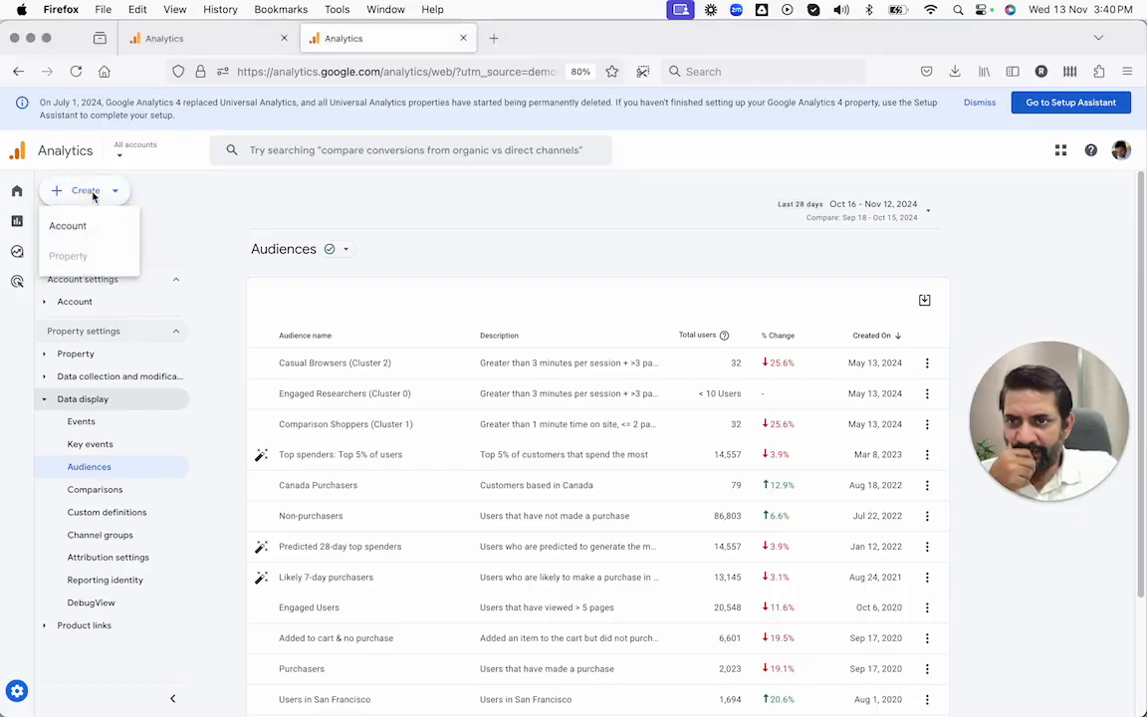
pyautogui.click(94, 194)
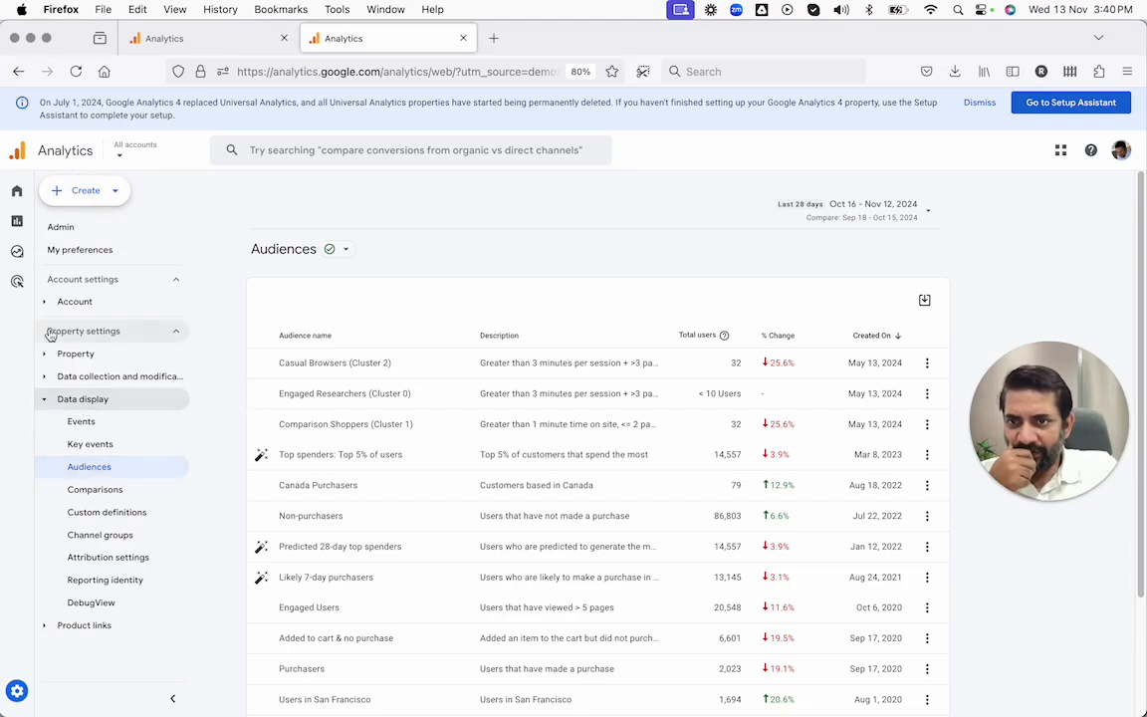
# Step: Check the Advertising, Explore and Reports sections, then look through the Home page's suggested cards and recently accessed items
pyautogui.click(27, 282)
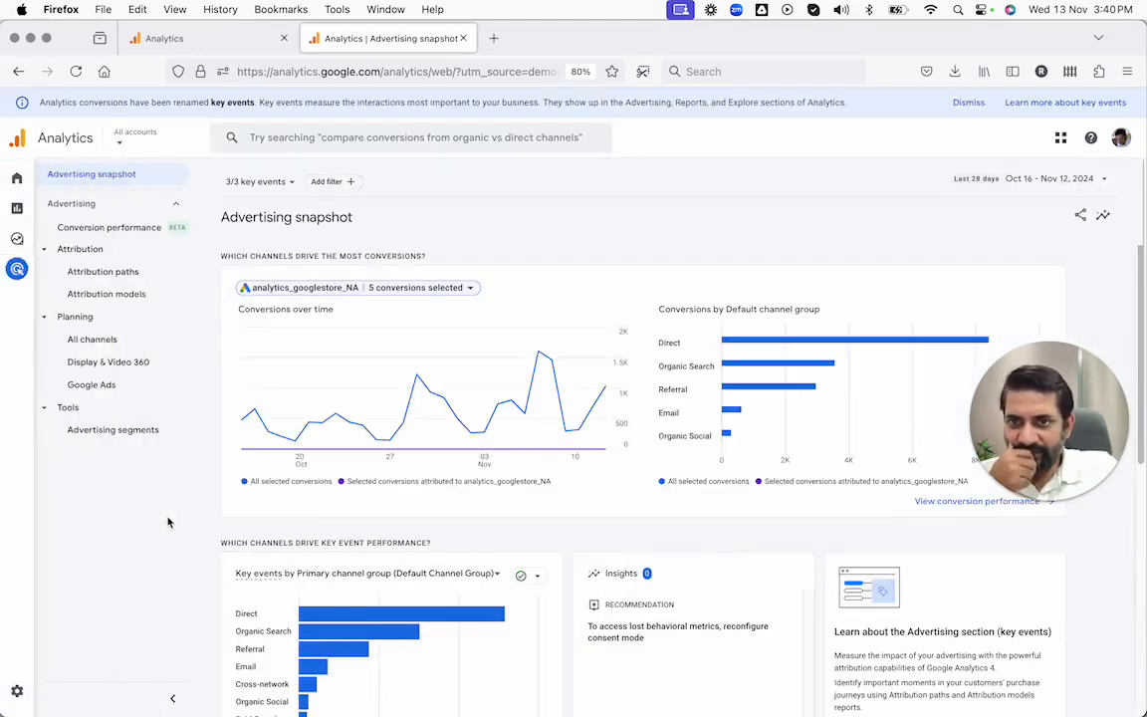
pyautogui.click(20, 249)
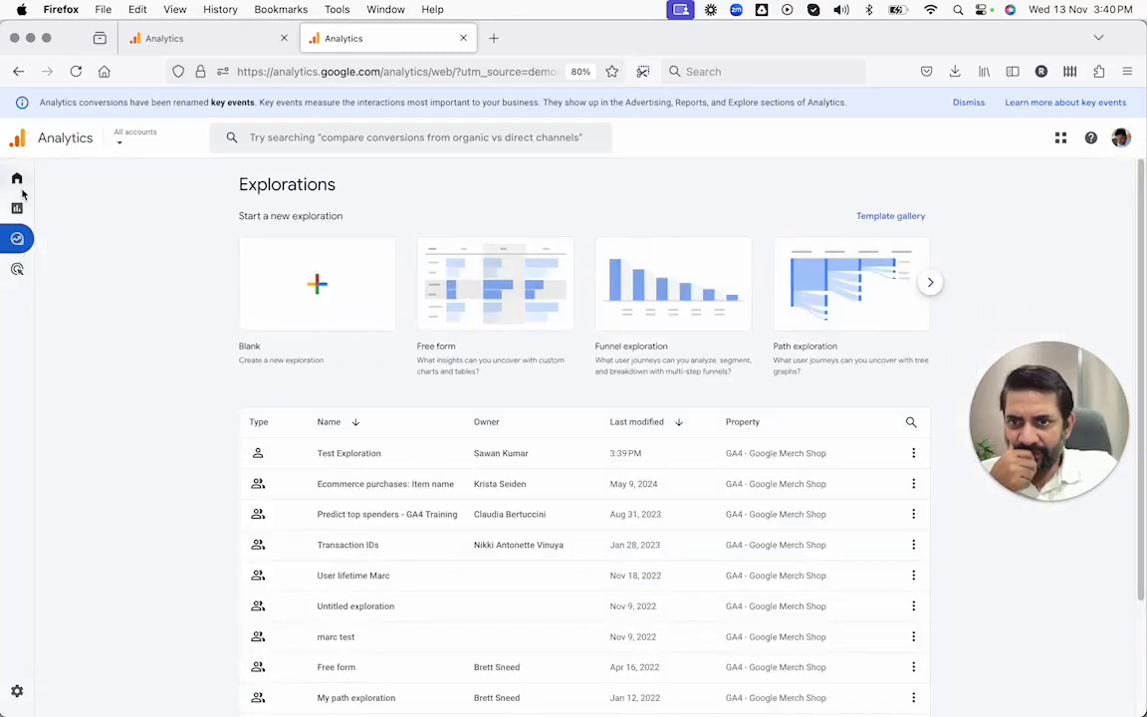
pyautogui.click(17, 208)
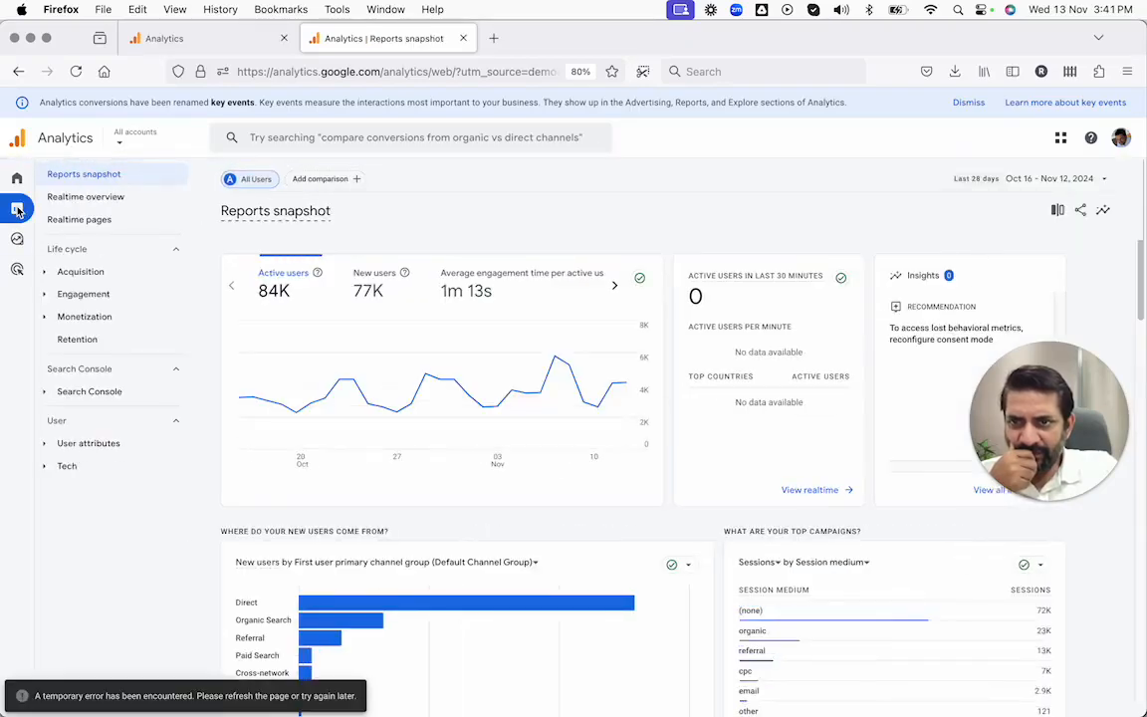
pyautogui.click(16, 178)
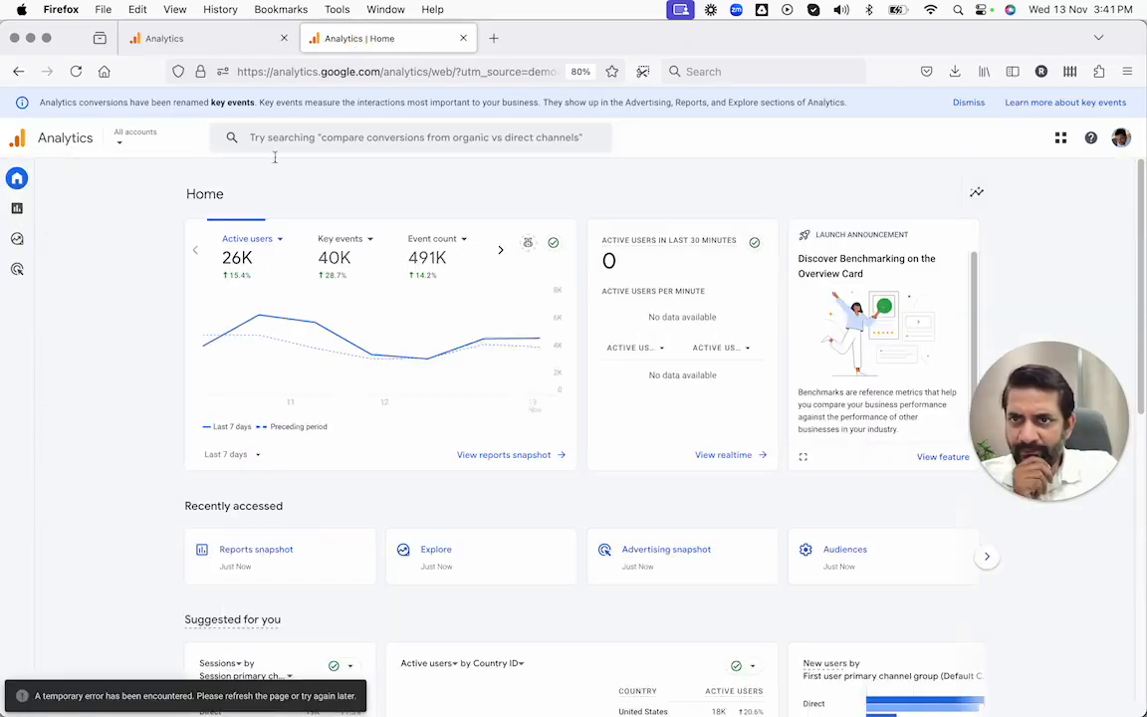
pyautogui.scroll(-1, 180, 320)
pyautogui.scroll(-10, 181, 320)
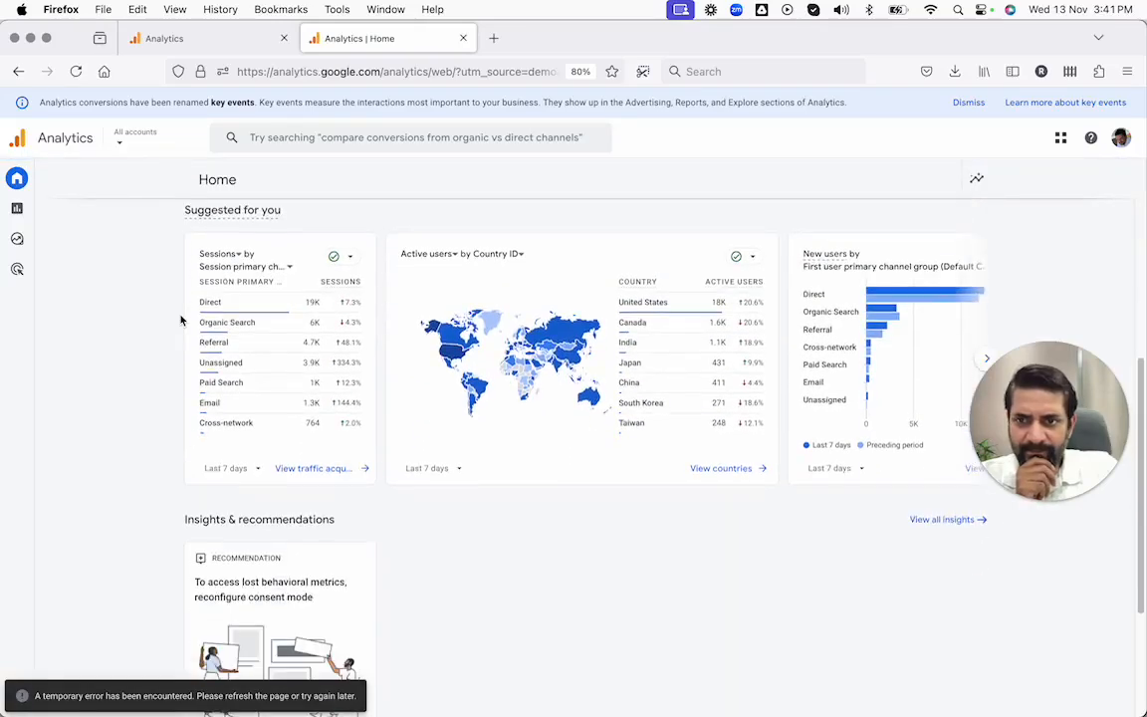
pyautogui.scroll(3, 181, 320)
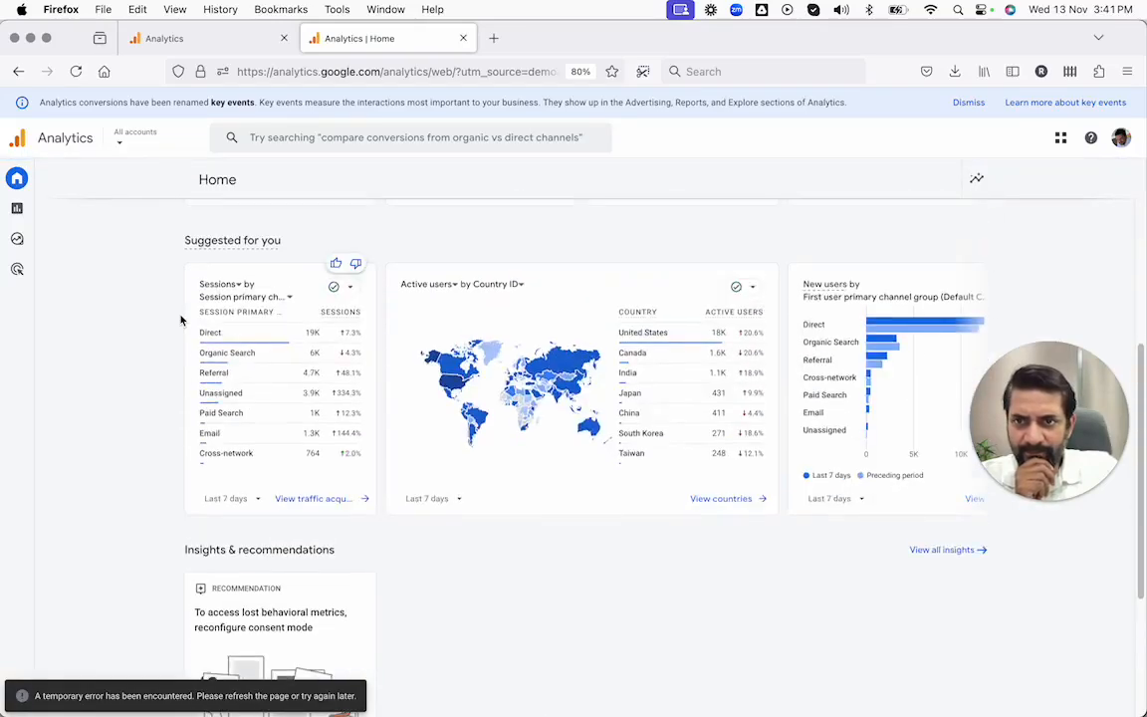
pyautogui.scroll(5, 180, 319)
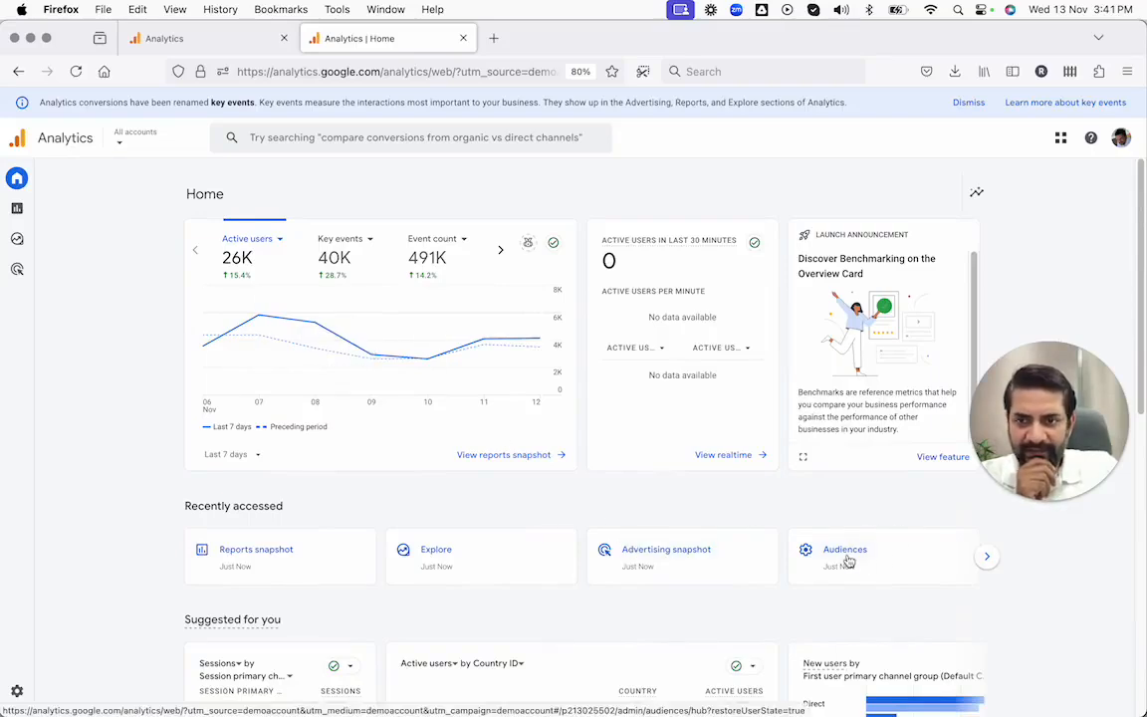
pyautogui.click(986, 558)
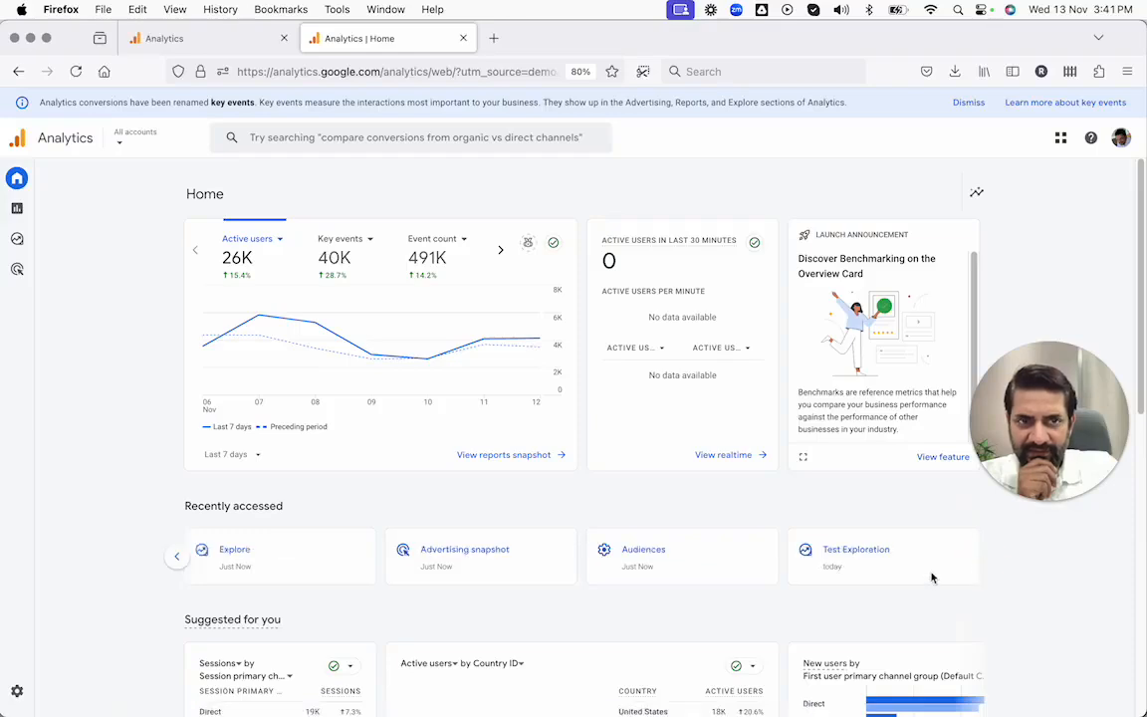
pyautogui.click(1059, 139)
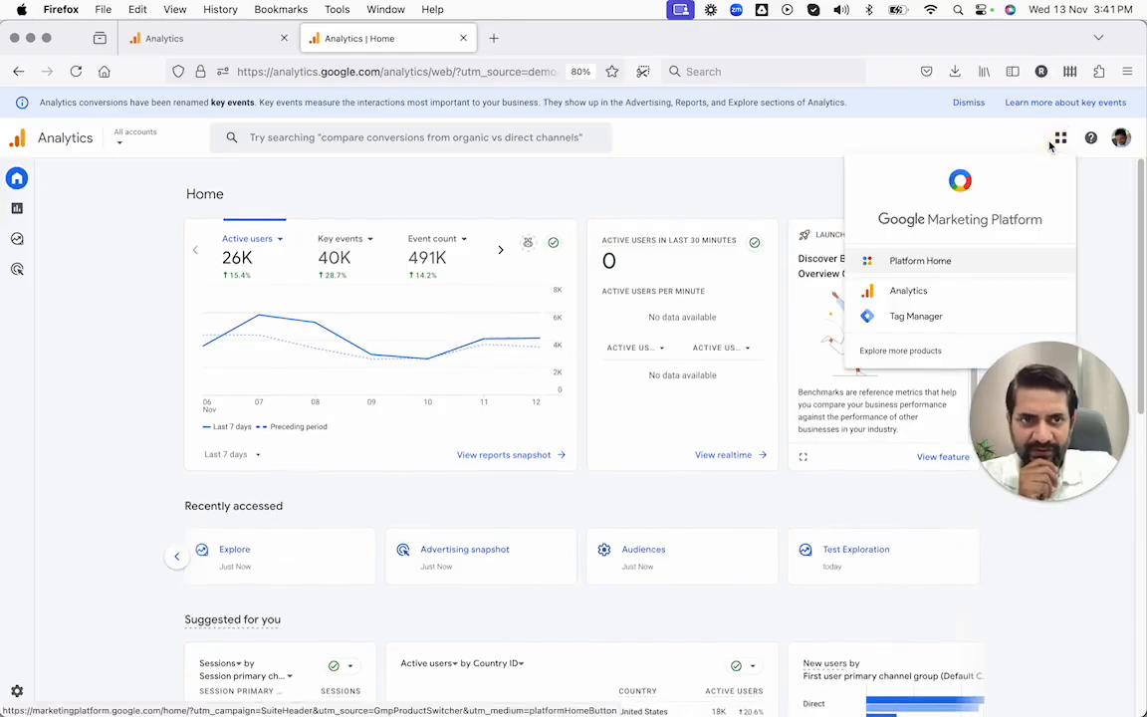
pyautogui.click(1051, 145)
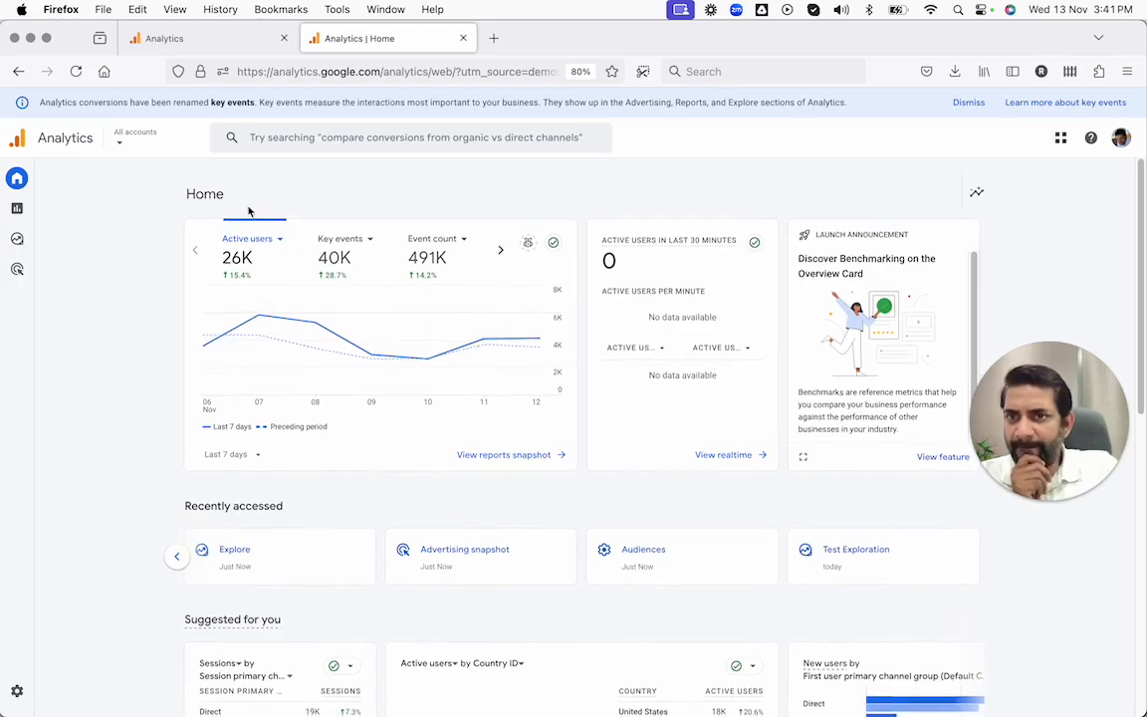
pyautogui.click(293, 129)
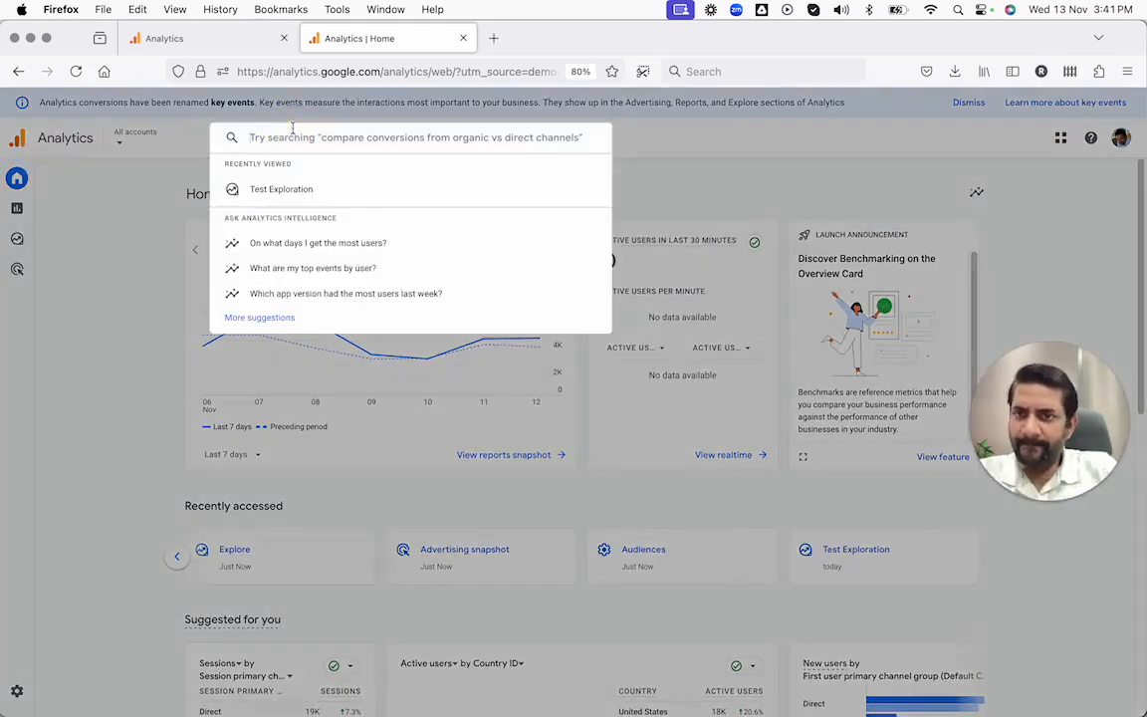
pyautogui.click(115, 141)
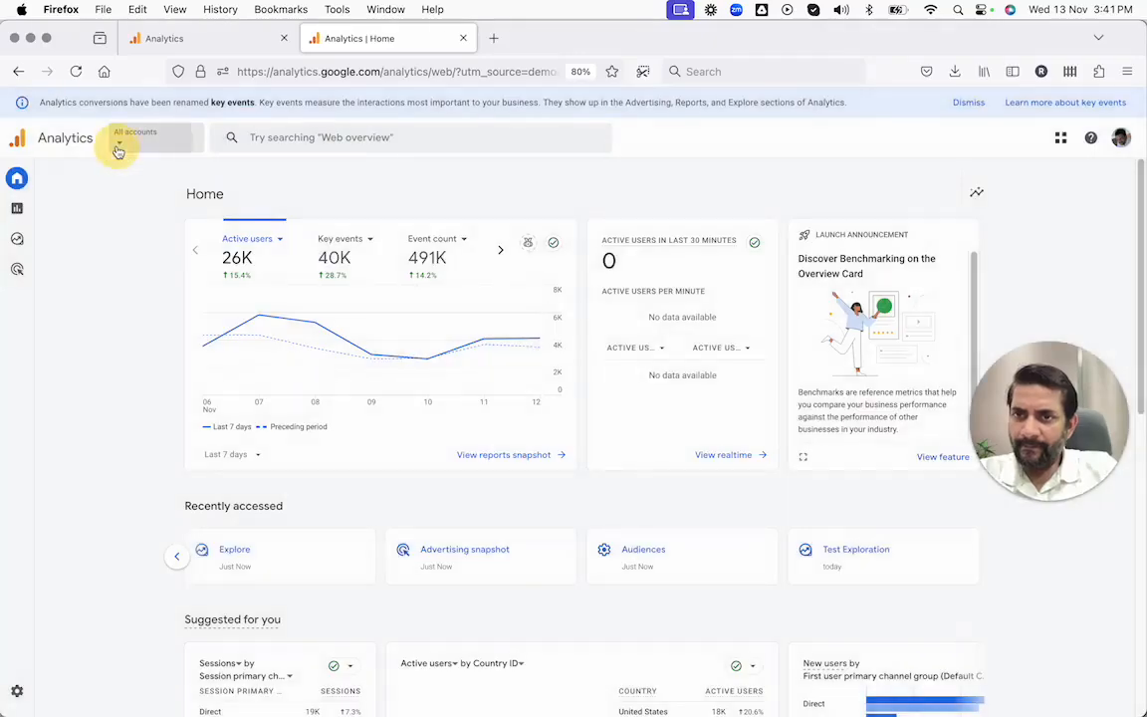
pyautogui.click(116, 146)
pyautogui.click(85, 525)
pyautogui.moveTo(26, 266)
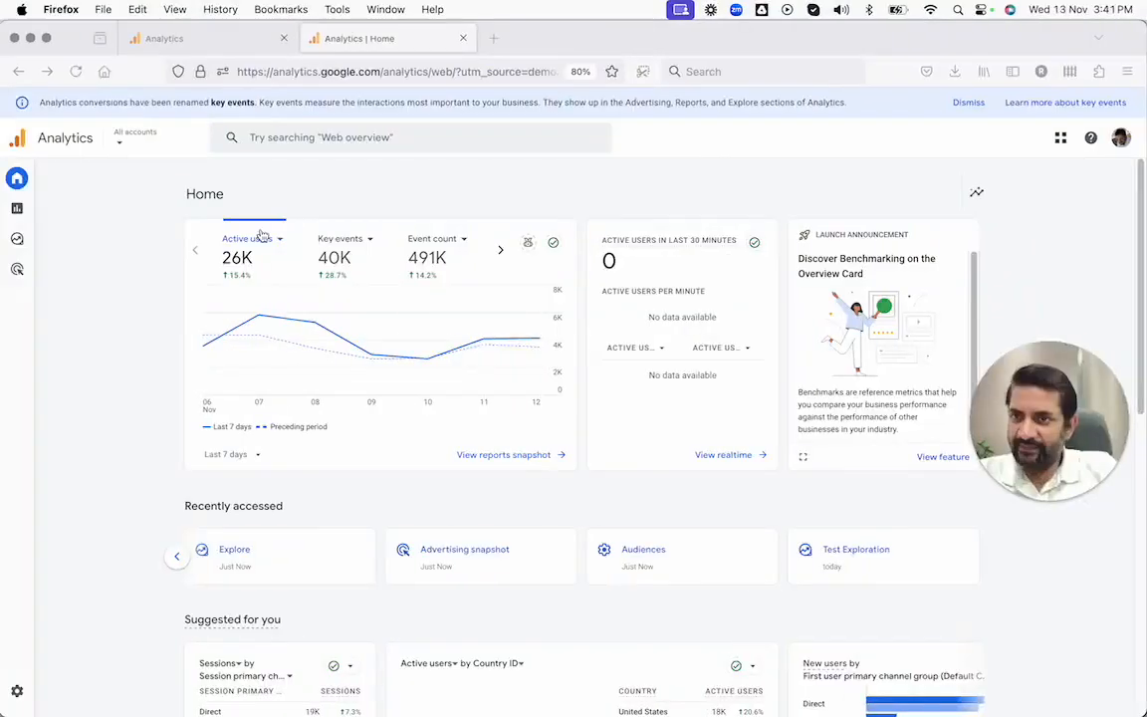
pyautogui.moveTo(27, 235)
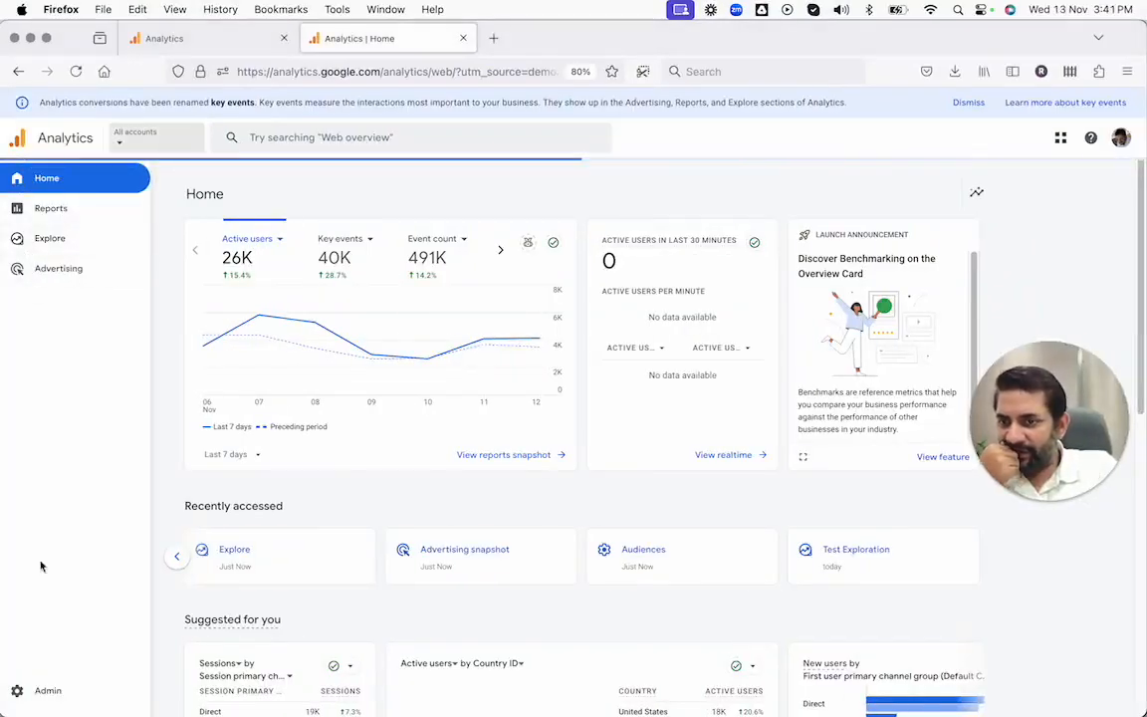
# Step: Expand the property settings groups in Admin, reopen Audiences under Data display and examine the listed predictive audiences
pyautogui.click(42, 693)
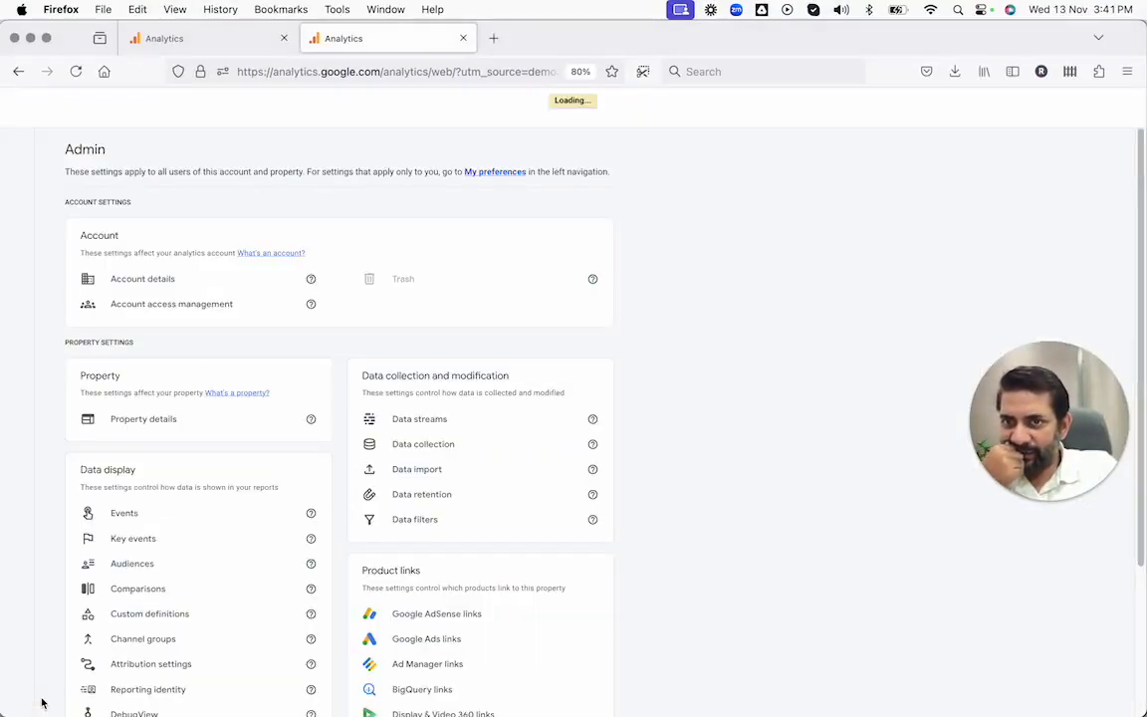
pyautogui.click(77, 423)
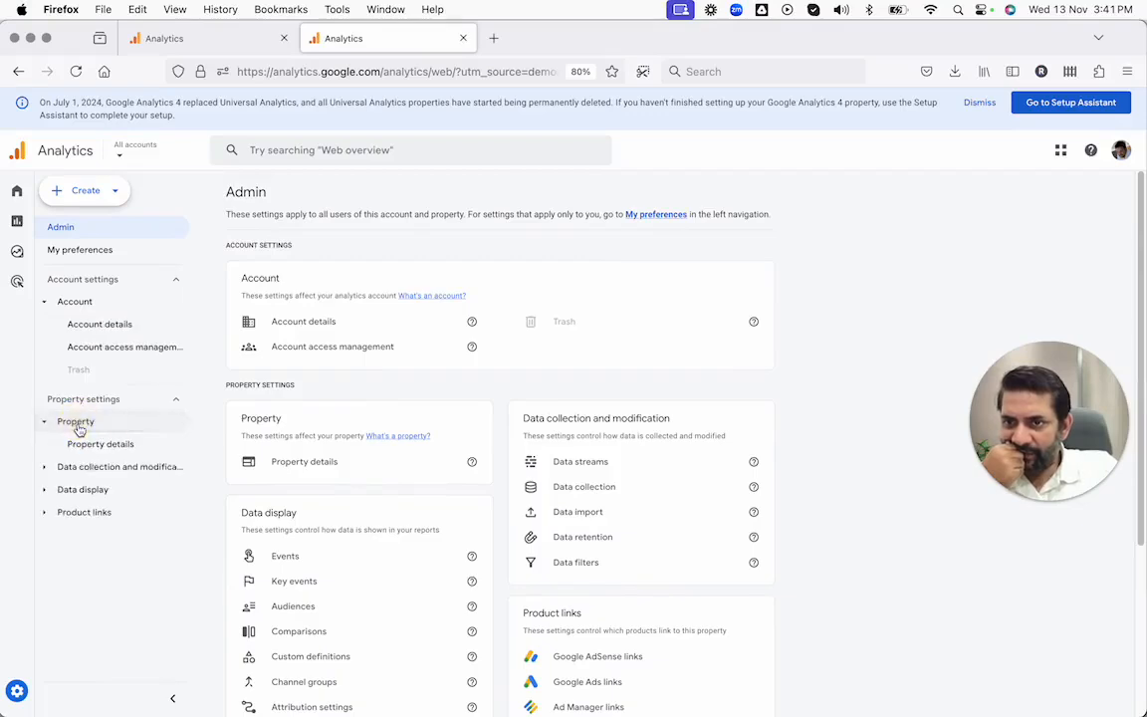
pyautogui.click(79, 468)
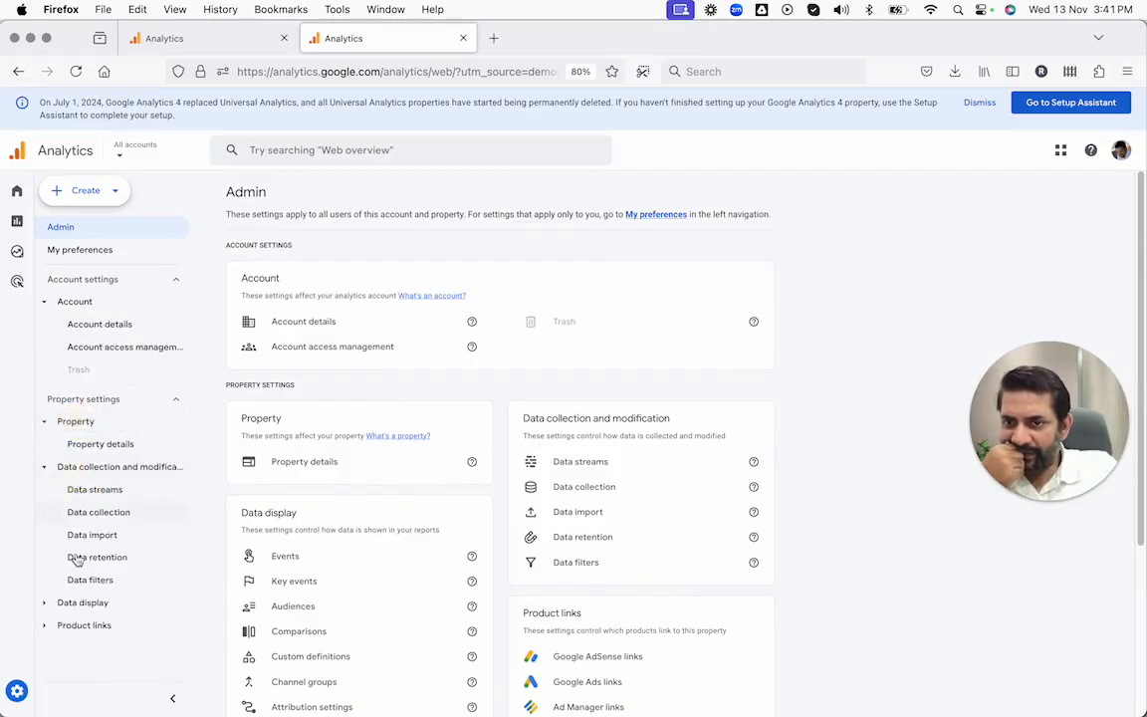
pyautogui.click(77, 603)
pyautogui.scroll(-3, 81, 558)
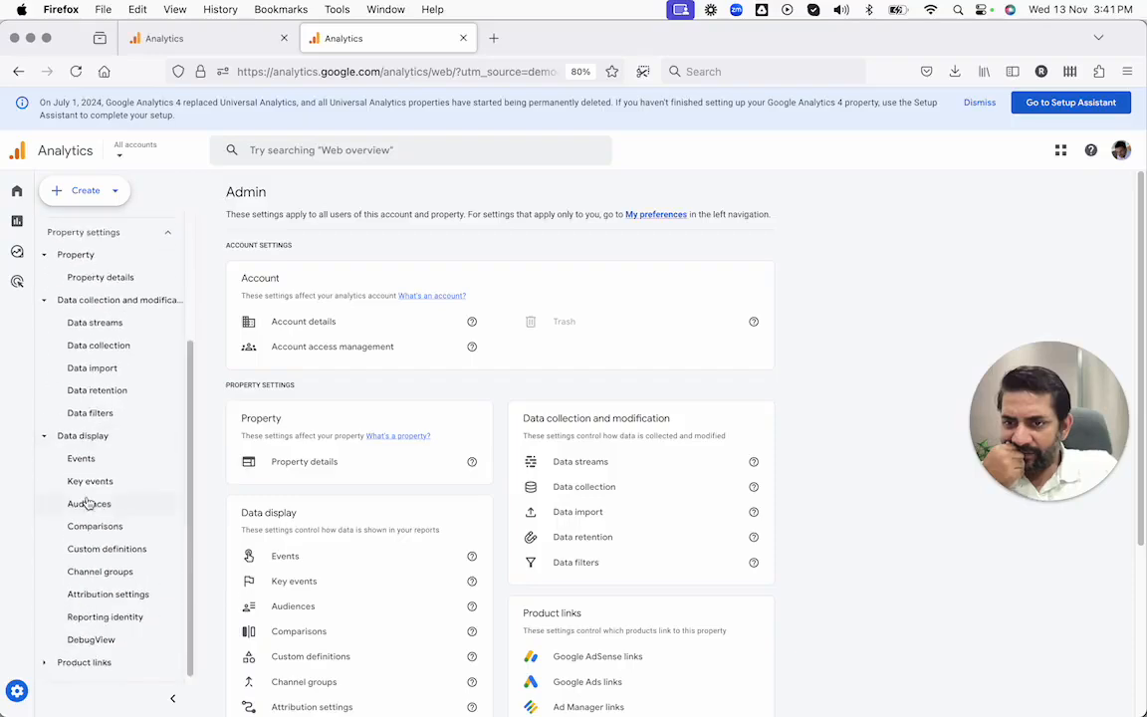
pyautogui.click(88, 504)
pyautogui.scroll(-2, 381, 435)
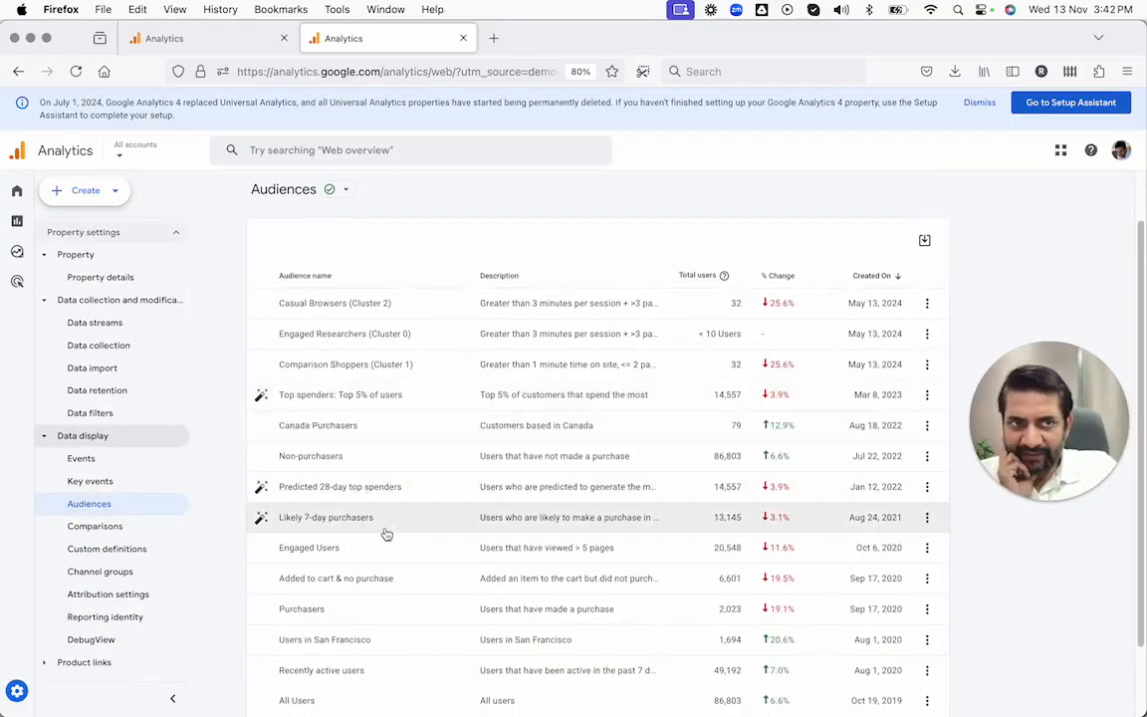
pyautogui.scroll(1, 386, 535)
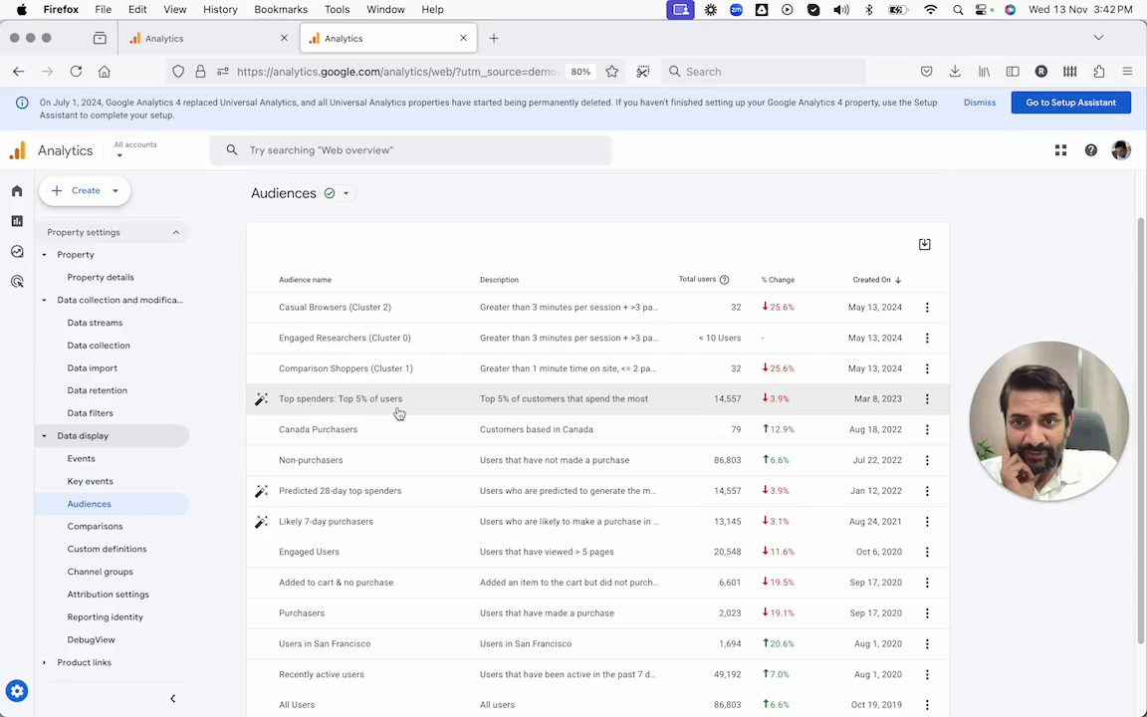
pyautogui.scroll(-2, 397, 411)
pyautogui.scroll(2, 389, 388)
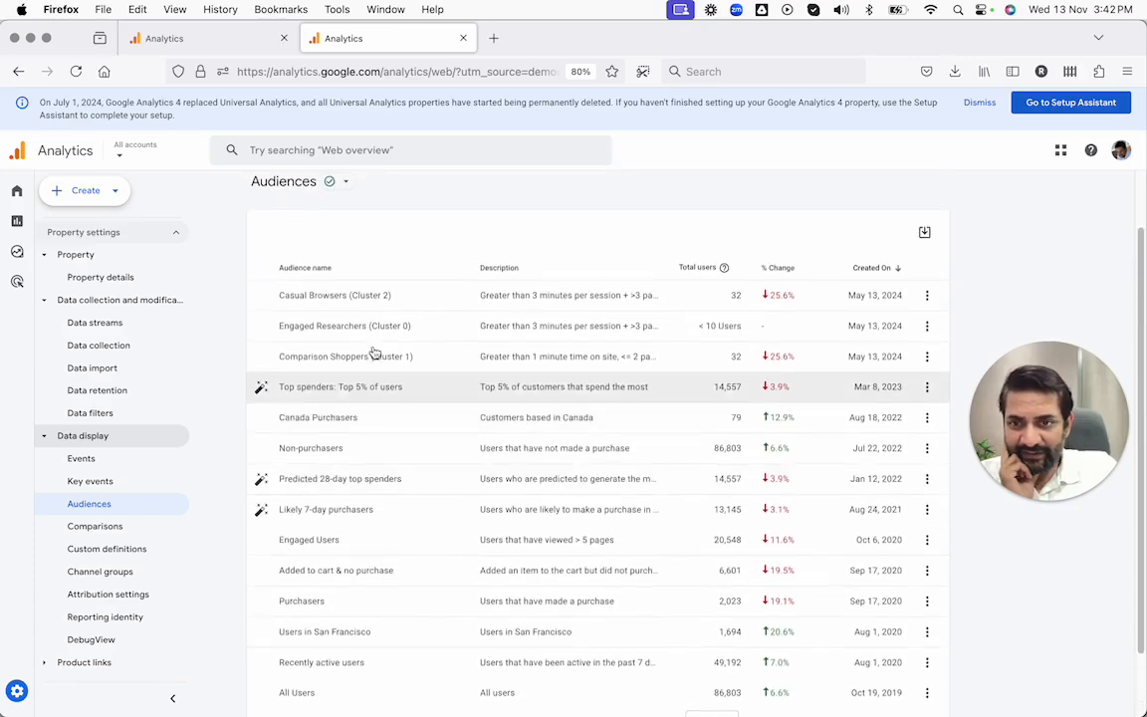
pyautogui.scroll(2, 331, 519)
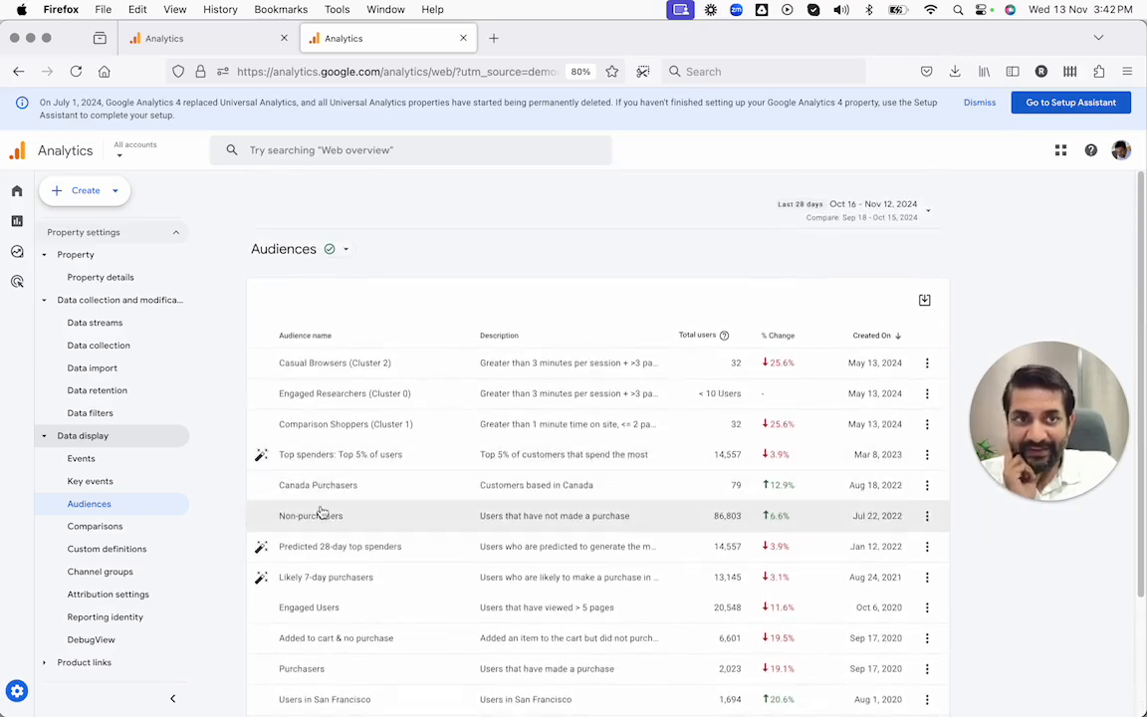
# Step: In the other property's browser tab, open the new audience builder from Home, check the Predictive suggestions' eligibility and close the builder
pyautogui.click(211, 42)
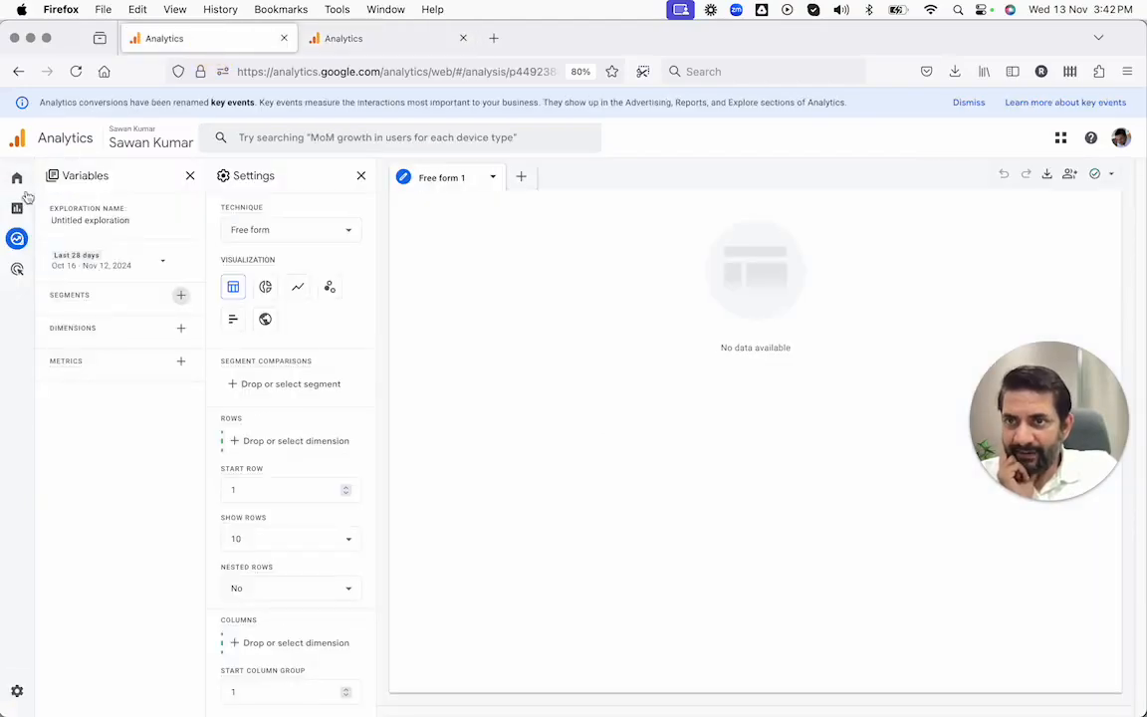
pyautogui.click(26, 181)
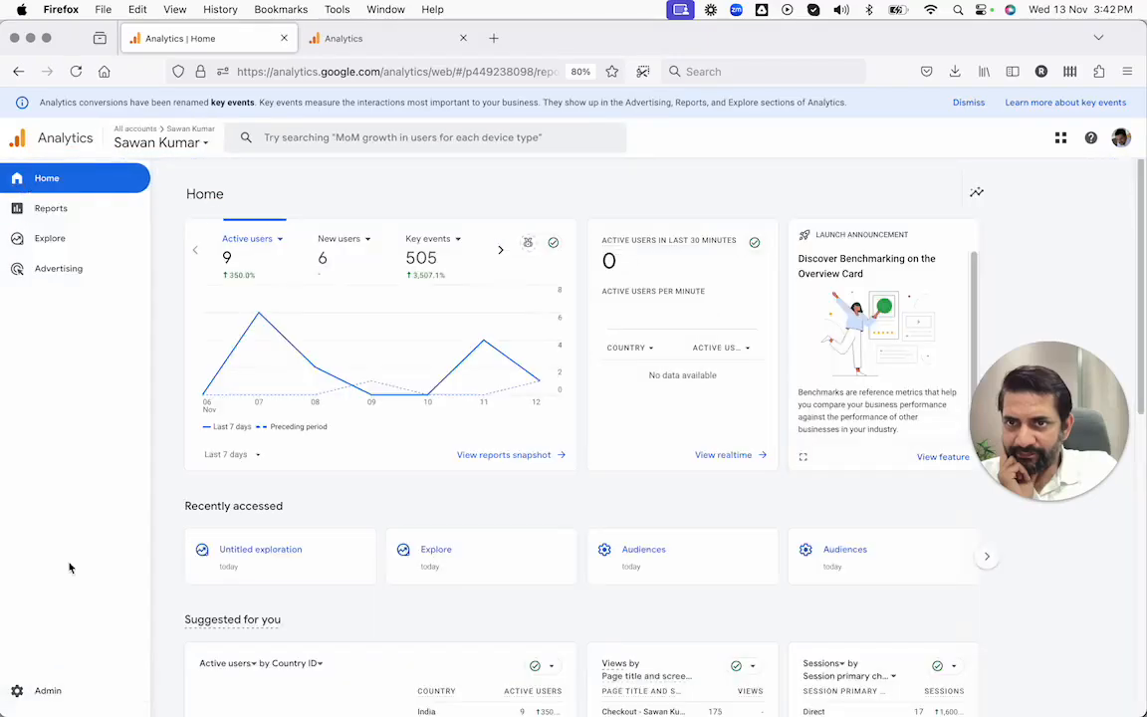
pyautogui.scroll(-5, 130, 486)
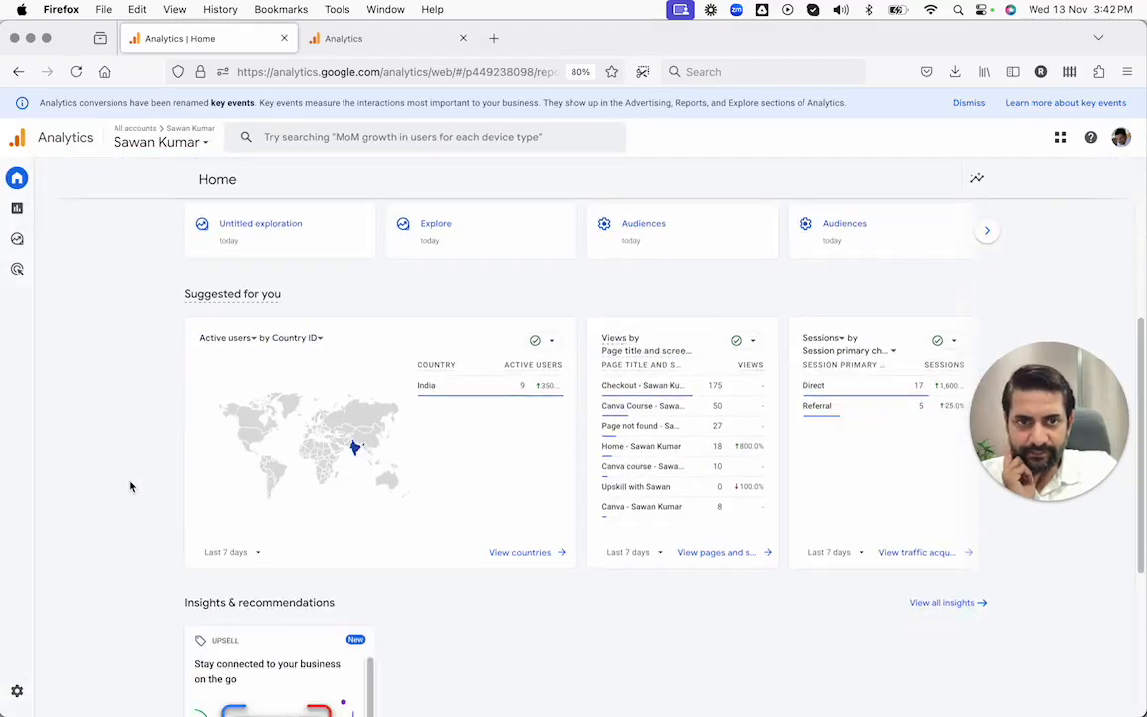
pyautogui.click(854, 237)
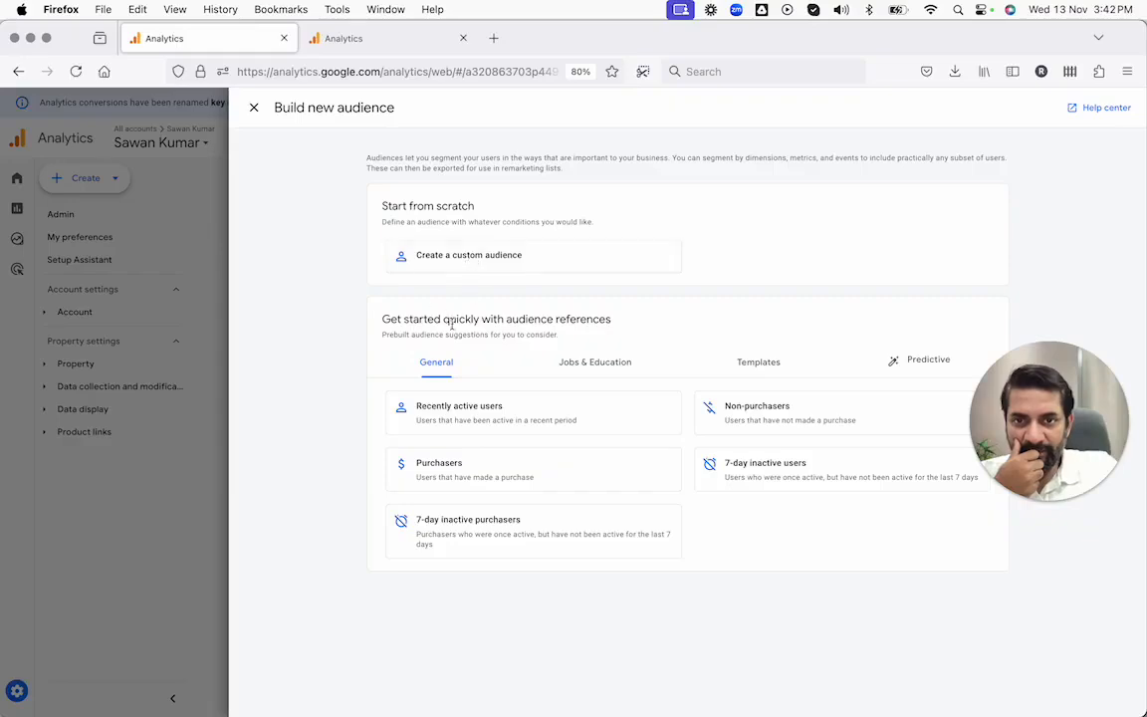
pyautogui.click(903, 363)
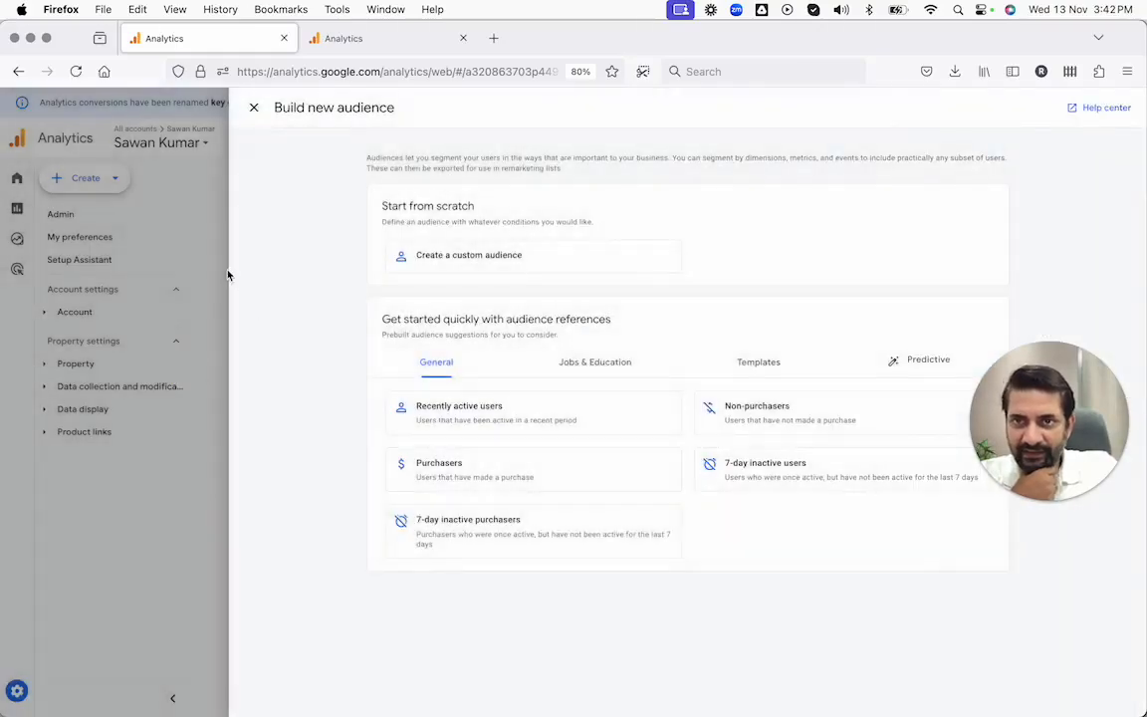
pyautogui.click(228, 275)
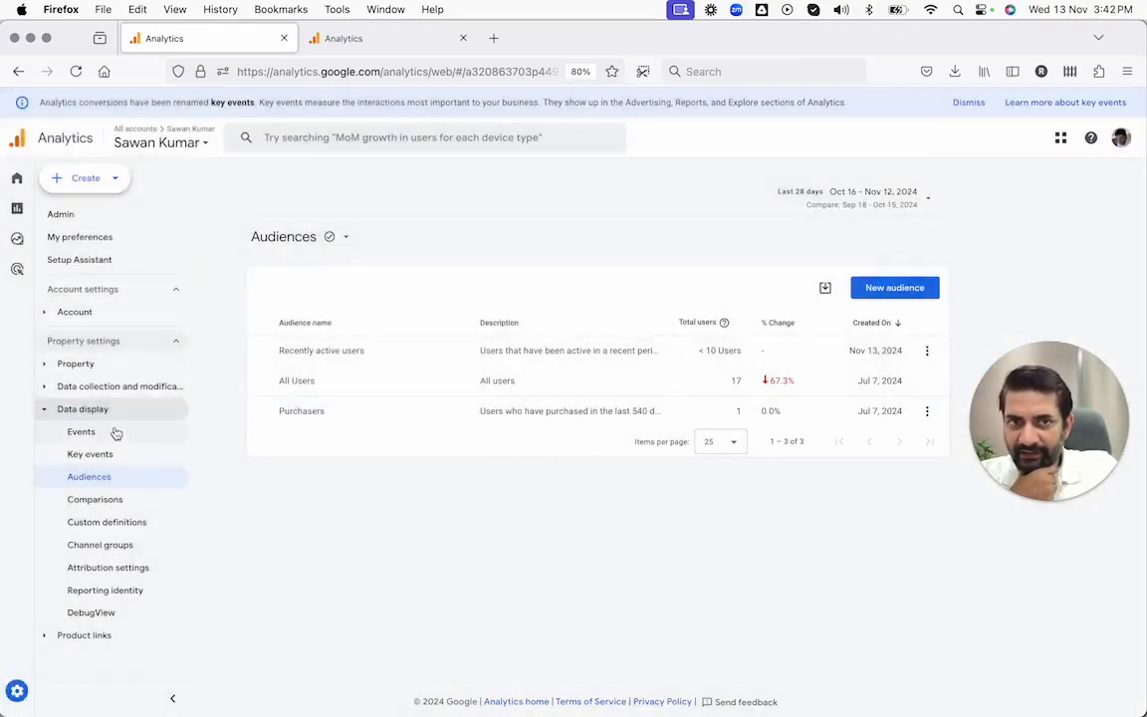
# Step: Return to the demo property's browser tab and view its Audiences list again
pyautogui.click(356, 40)
pyautogui.click(119, 504)
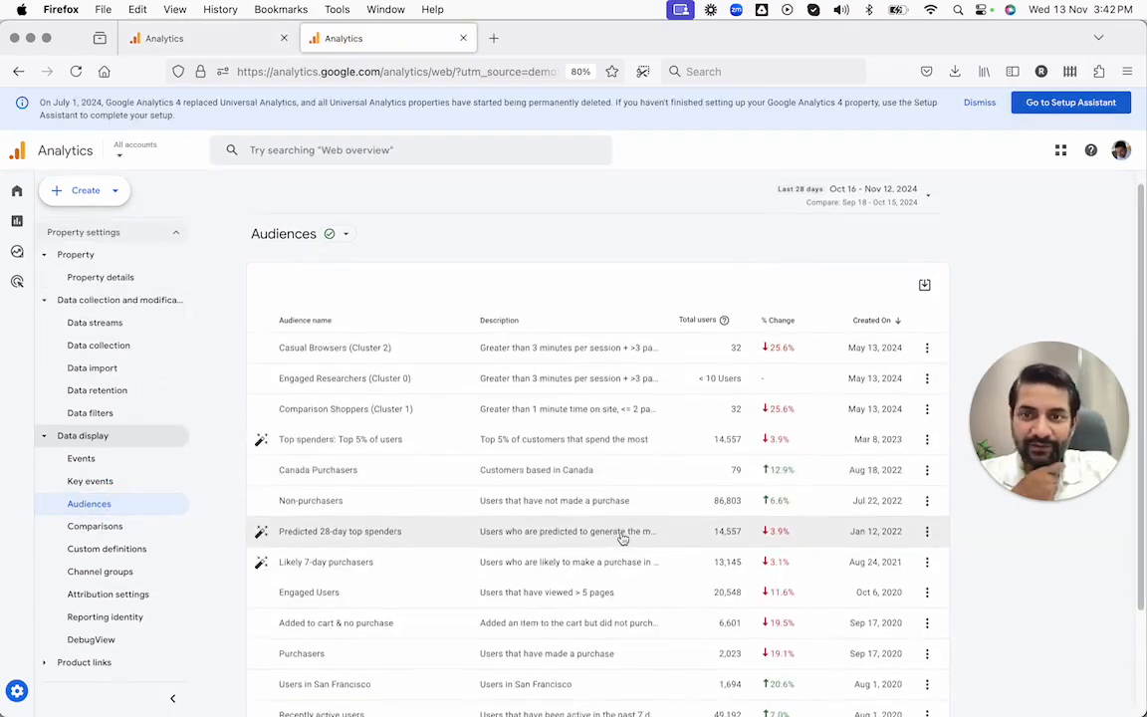
# Step: Check the demo Audiences list's data quality details, then examine the Predictive suggestions' eligibility in the other property's new audience builder
pyautogui.click(347, 250)
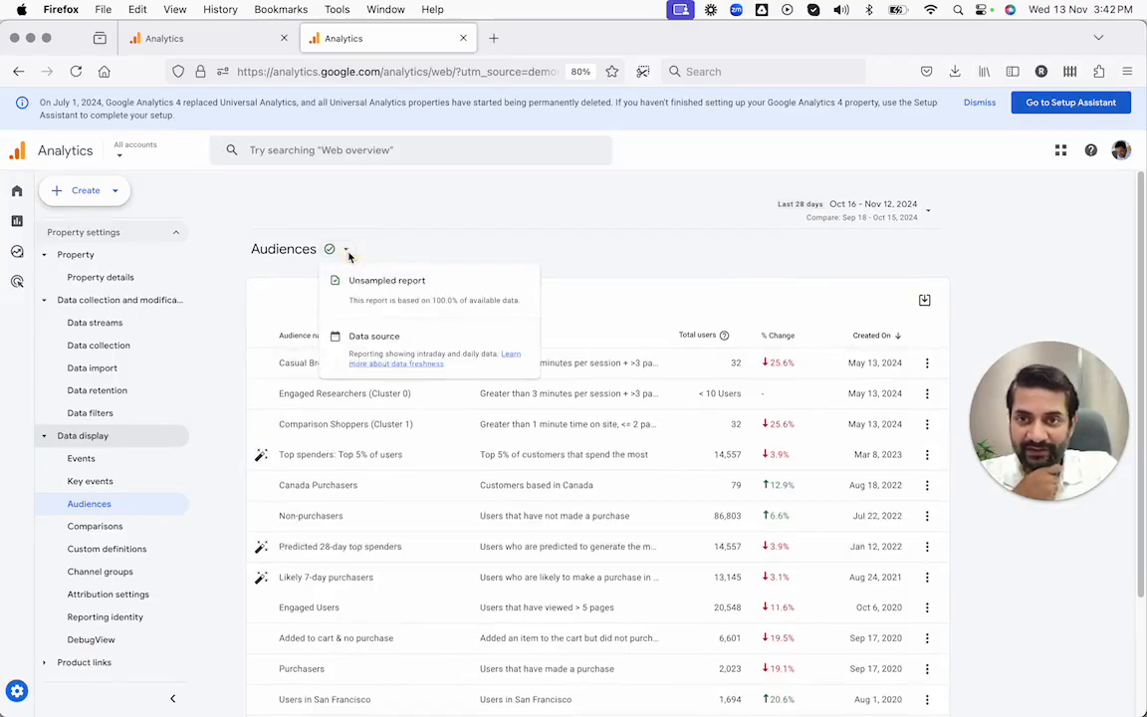
pyautogui.click(346, 249)
pyautogui.click(204, 38)
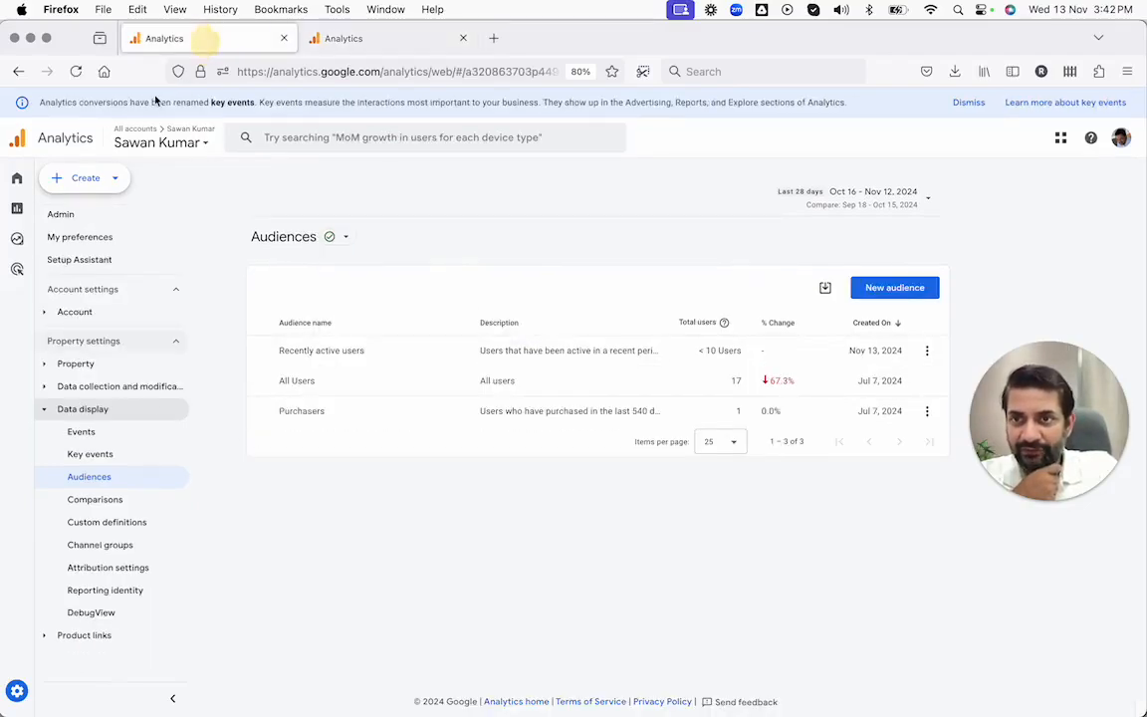
pyautogui.click(149, 478)
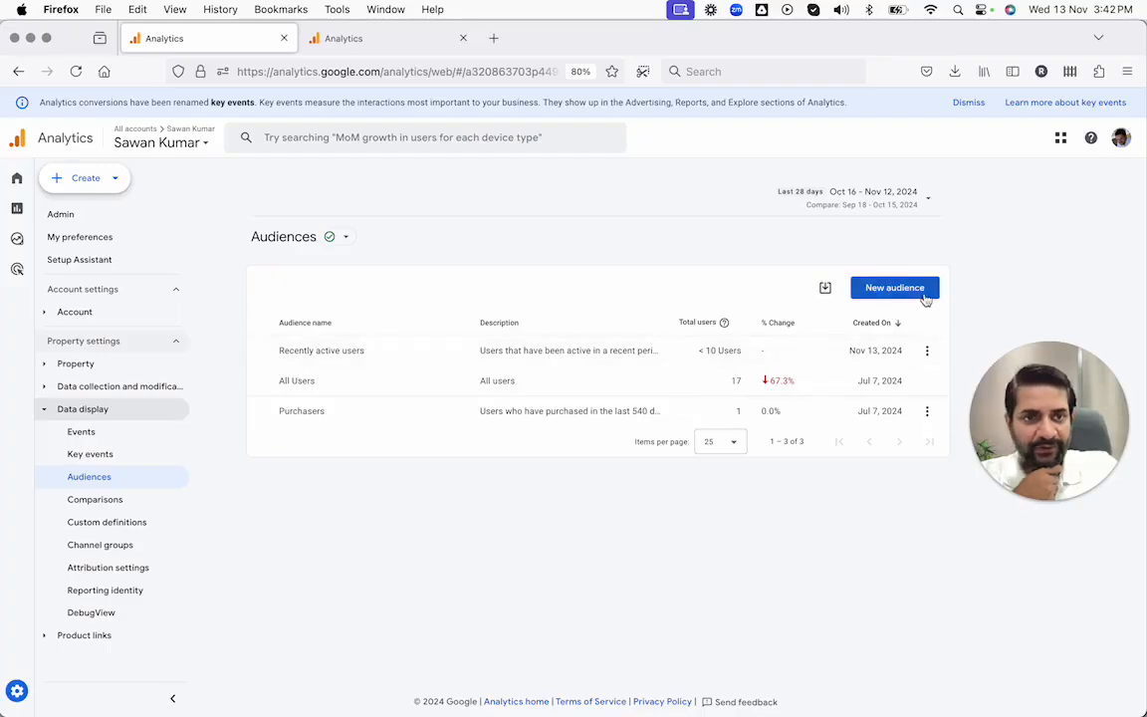
pyautogui.click(895, 288)
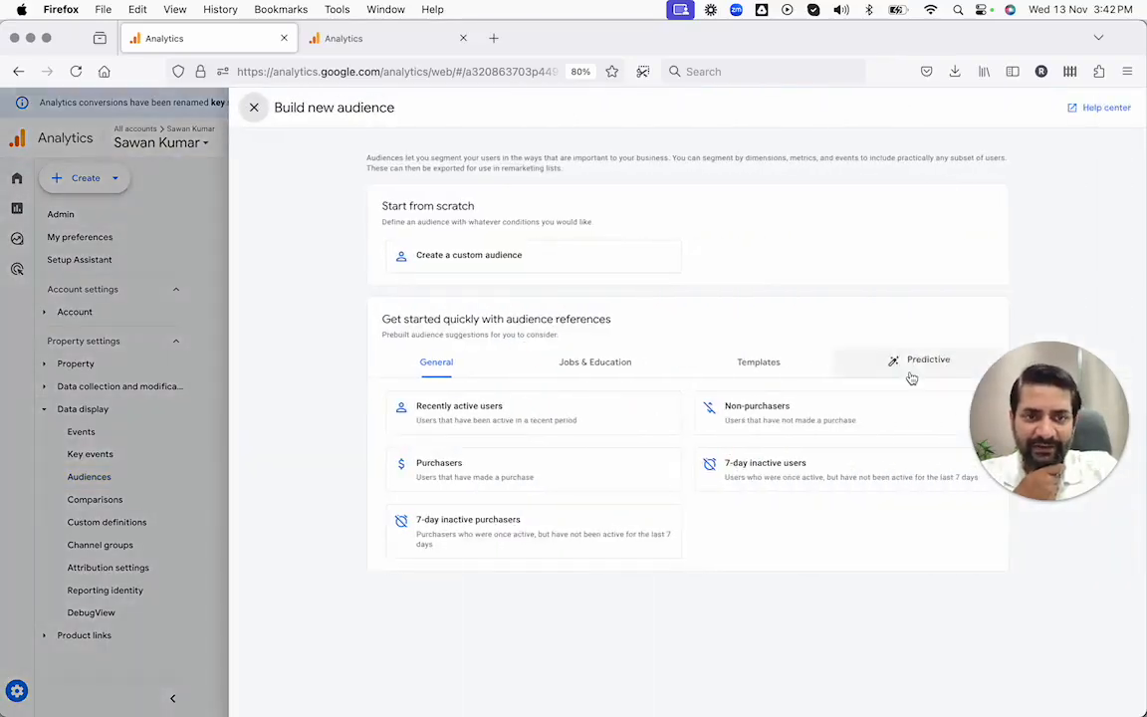
pyautogui.click(911, 377)
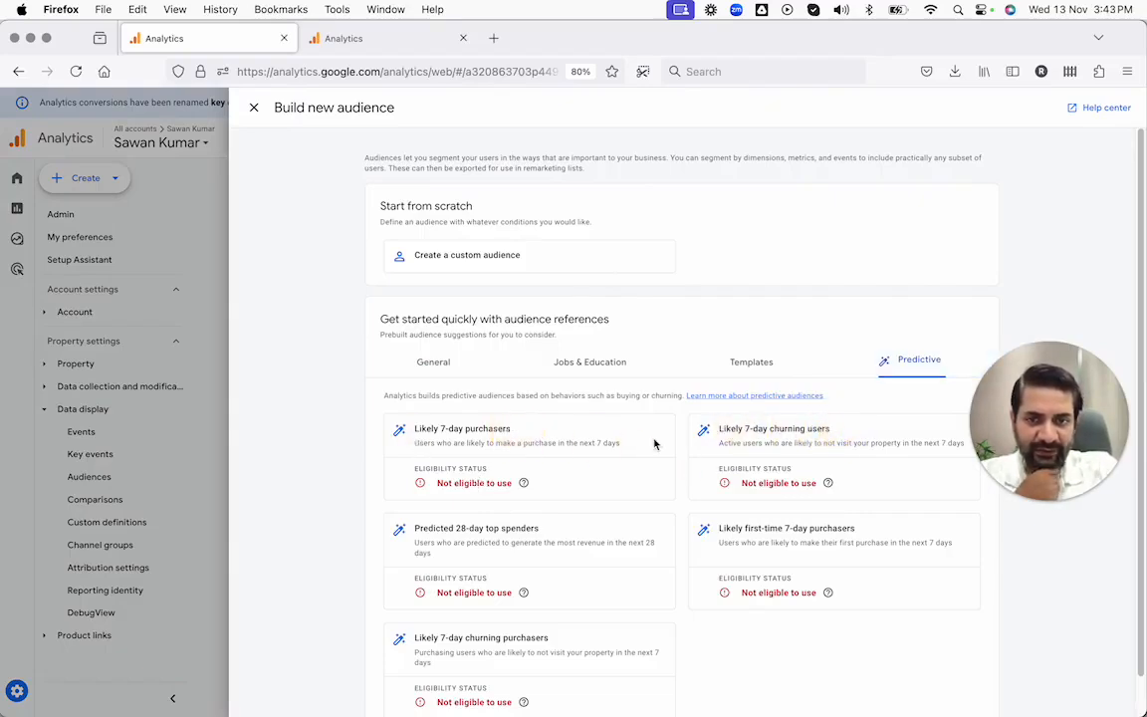
pyautogui.scroll(-1, 437, 603)
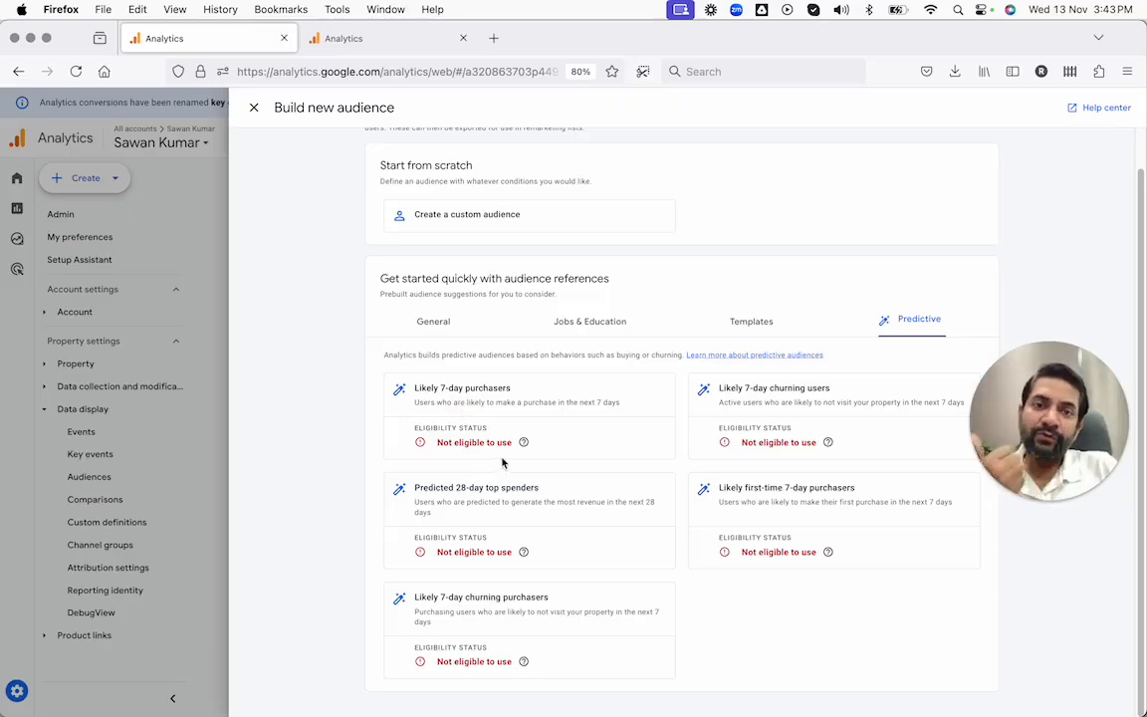
pyautogui.hotkey('ctrl', 'Right')
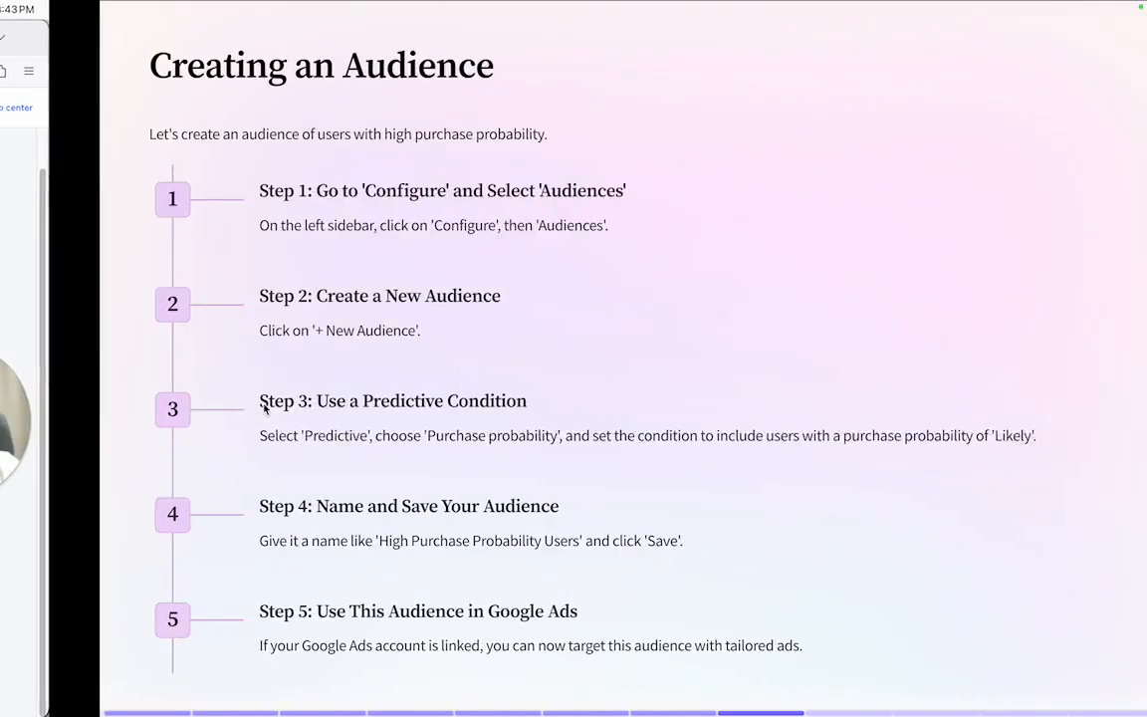
pyautogui.press('Right')
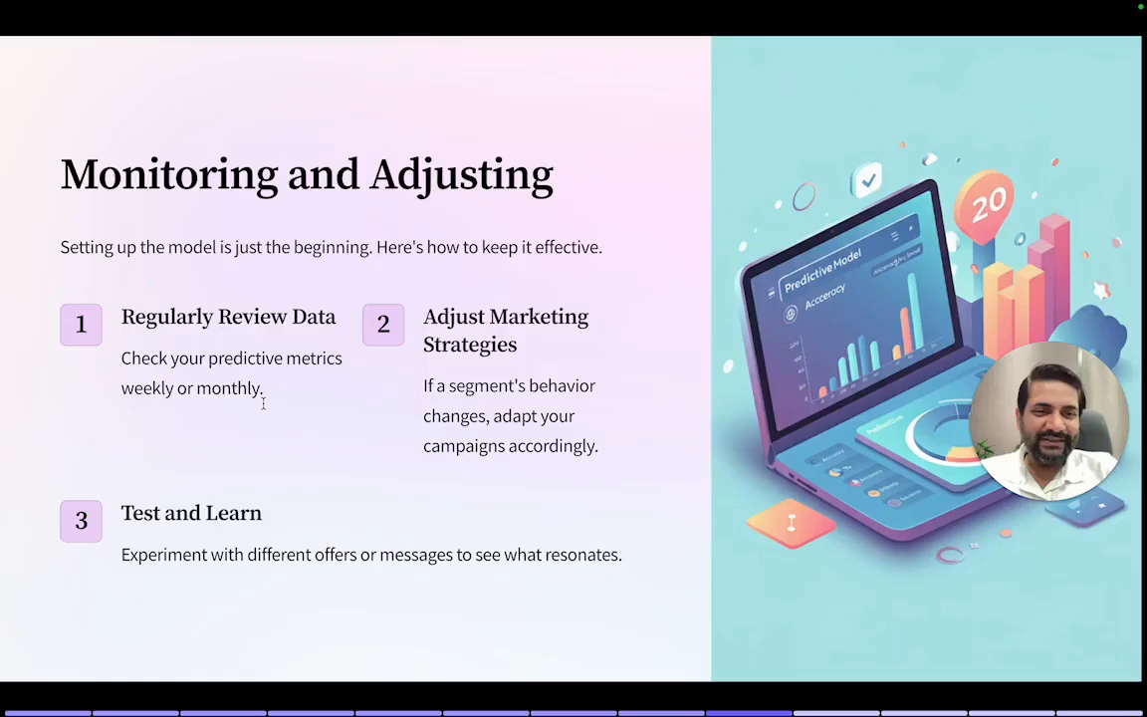
pyautogui.press('Right')
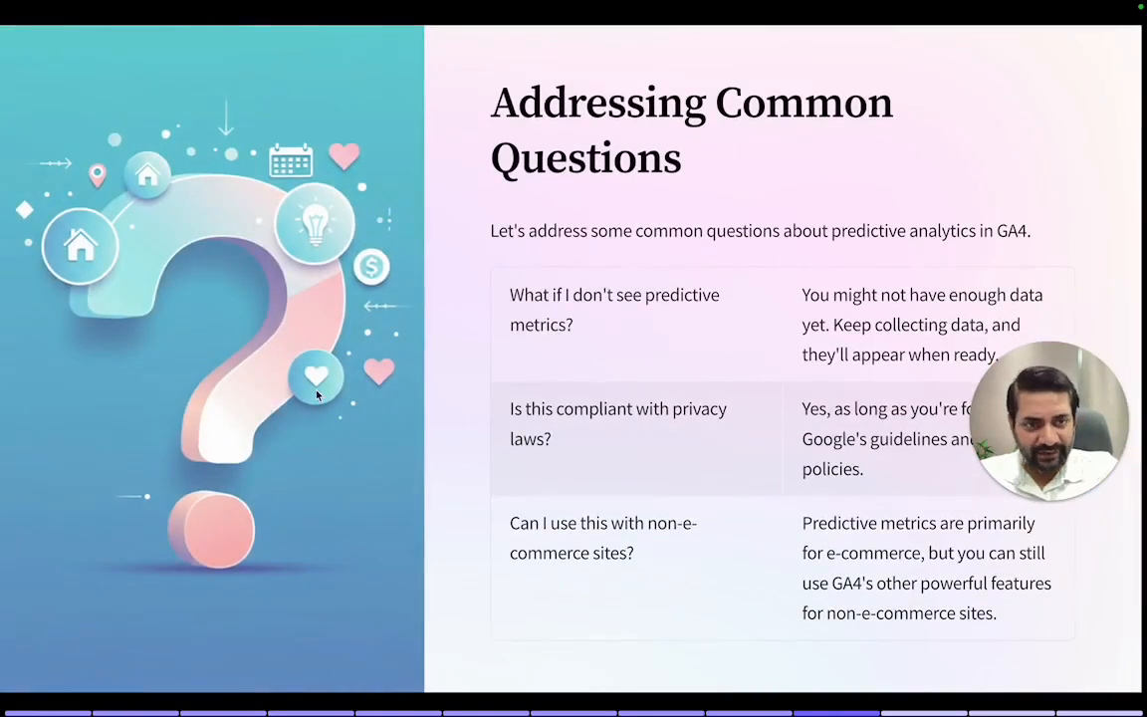
pyautogui.moveTo(1091, 416); pyautogui.dragTo(1092, 110)
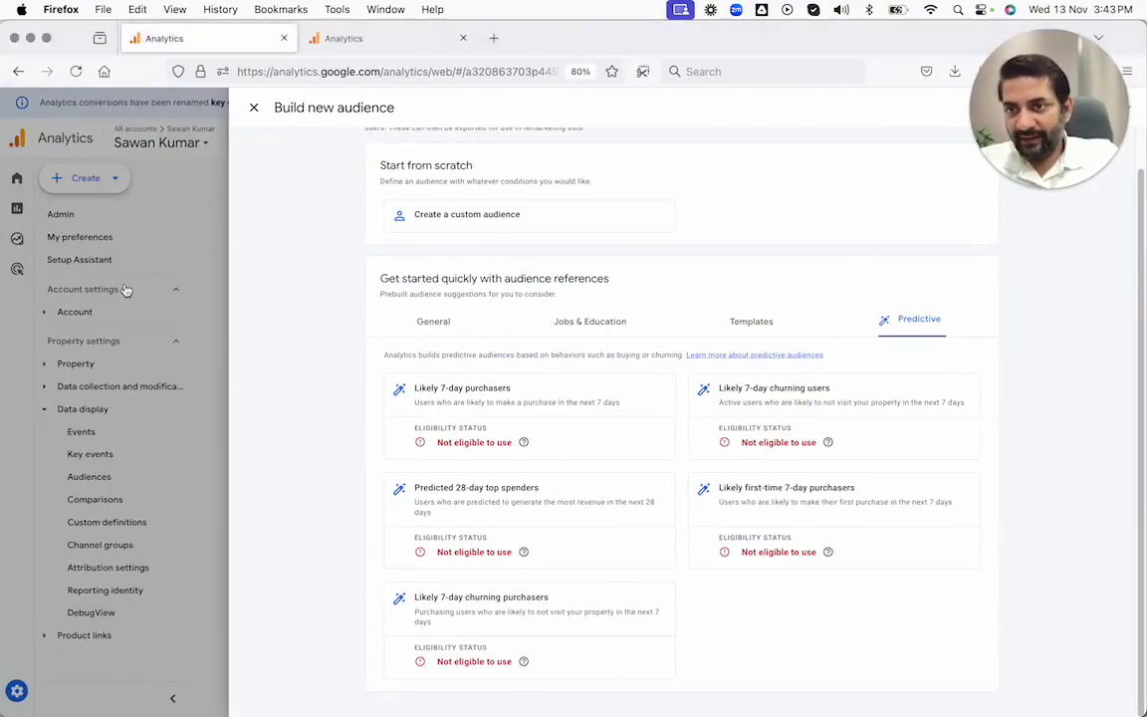
# Step: Leave the new audience builder and view the property's Home page and Reports section
pyautogui.click(126, 289)
pyautogui.moveTo(17, 210)
pyautogui.click(30, 188)
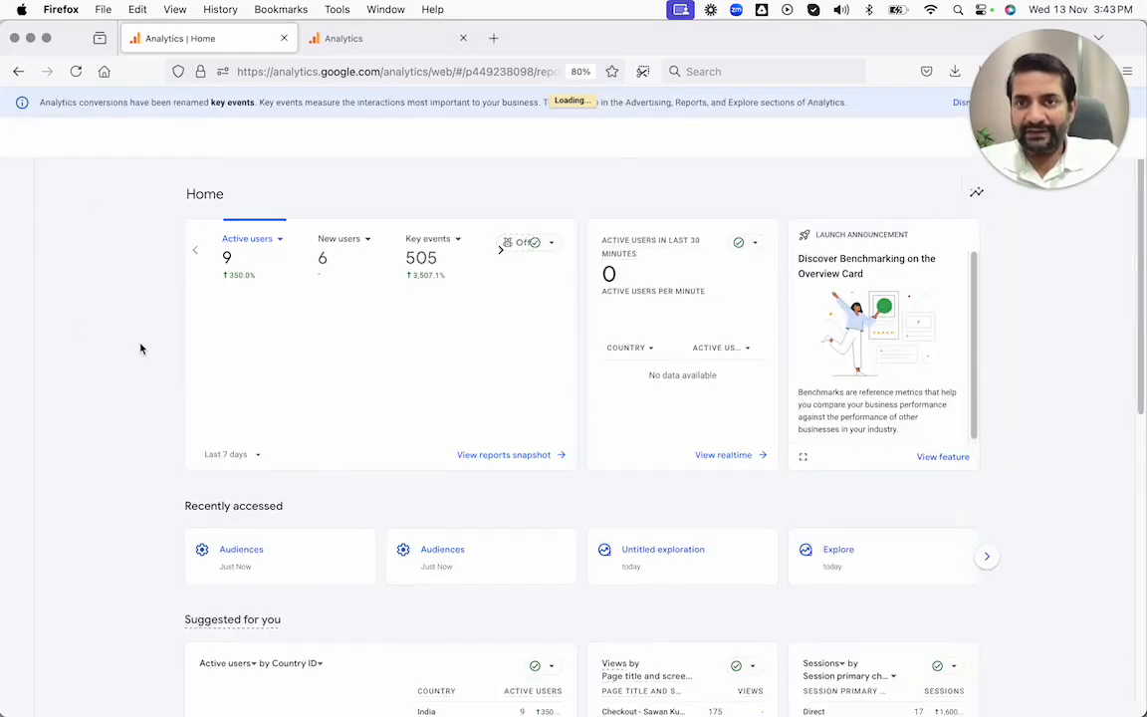
pyautogui.moveTo(16, 284)
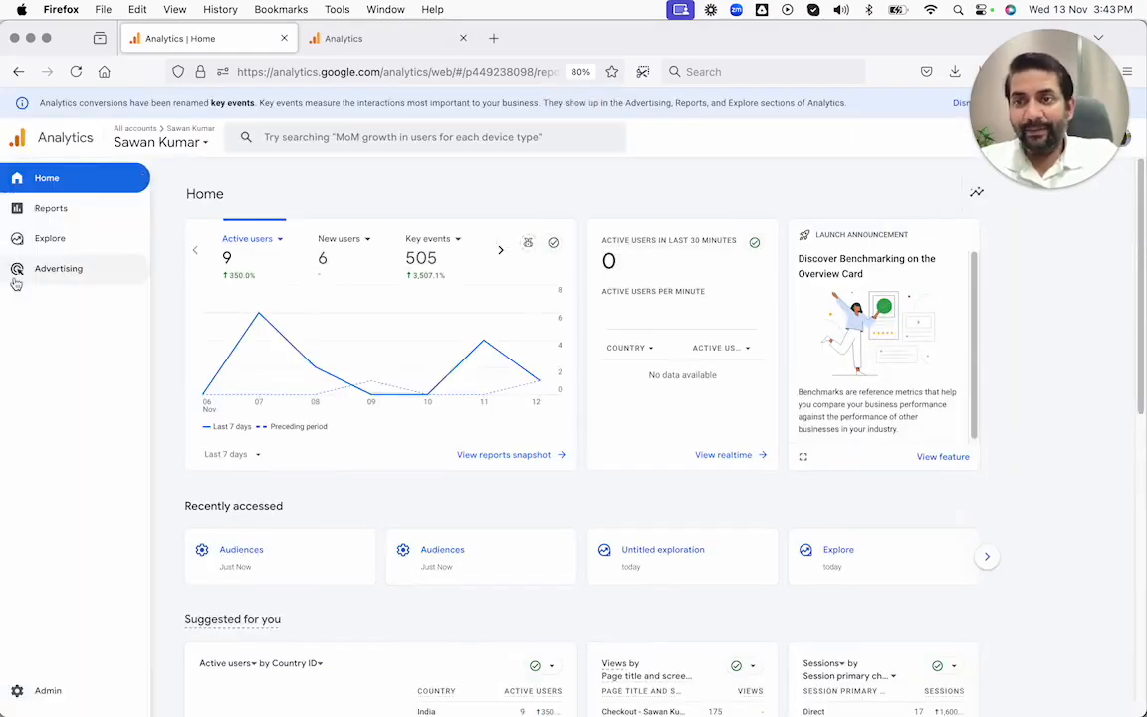
pyautogui.click(47, 217)
# Step: Switch to the demo property's browser tab and examine the predictive audiences in its Audiences list
pyautogui.click(366, 42)
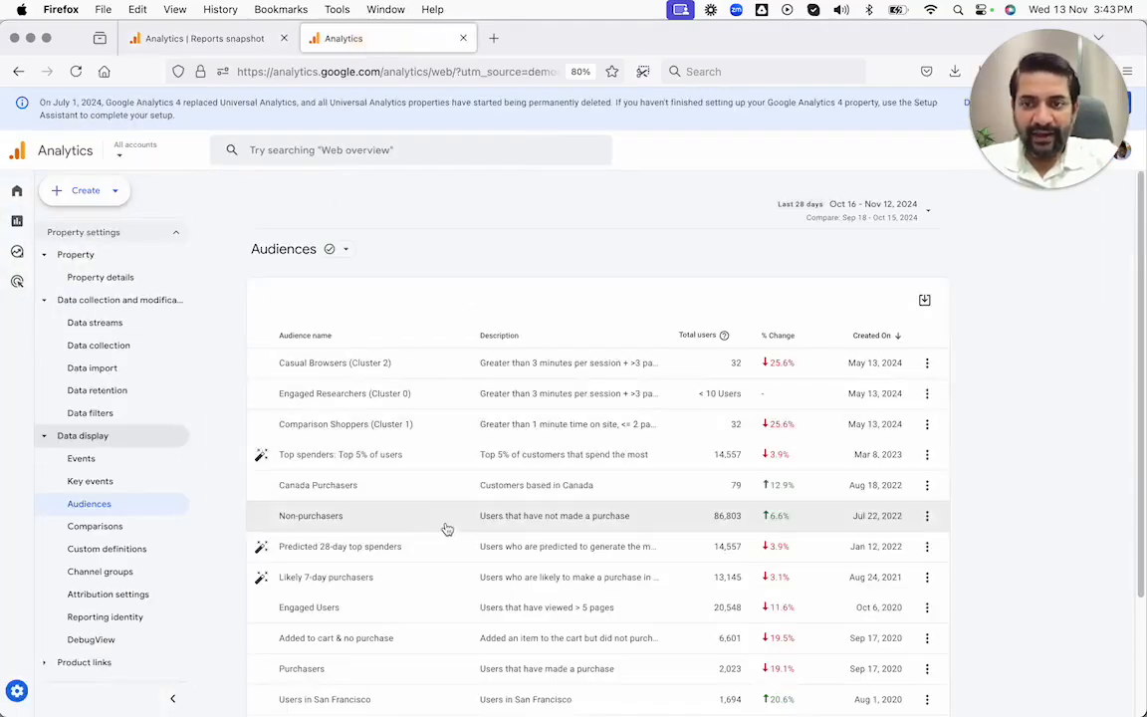
pyautogui.scroll(-1, 422, 492)
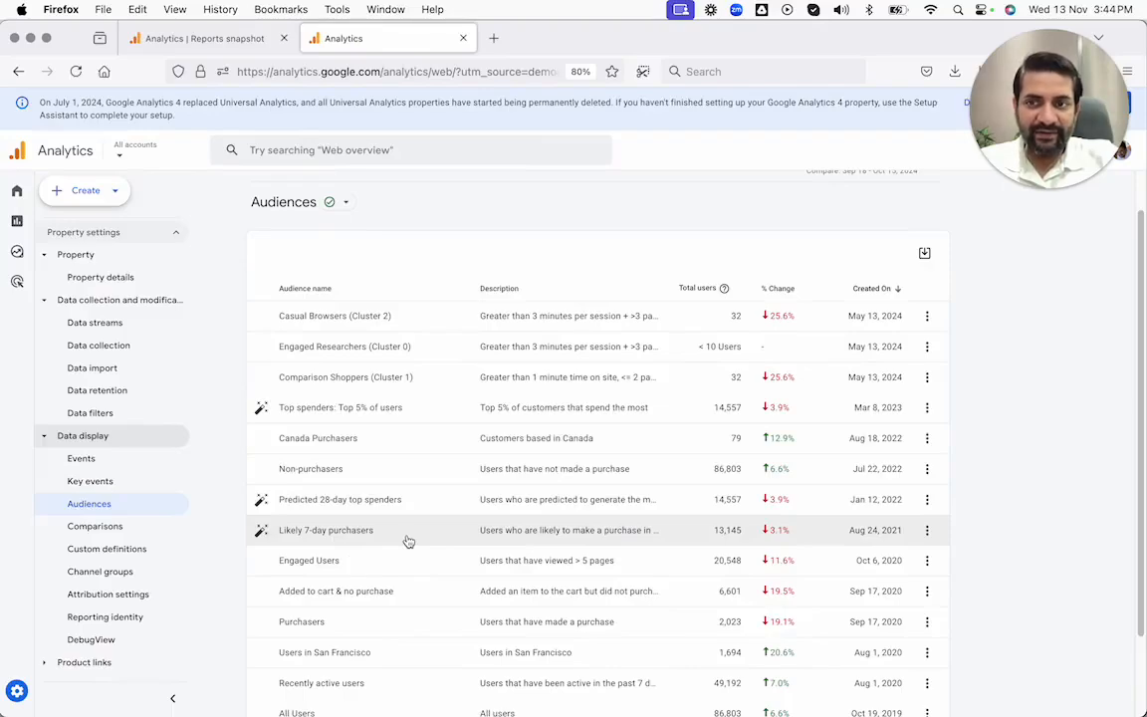
pyautogui.hotkey('ctrl', 'Right')
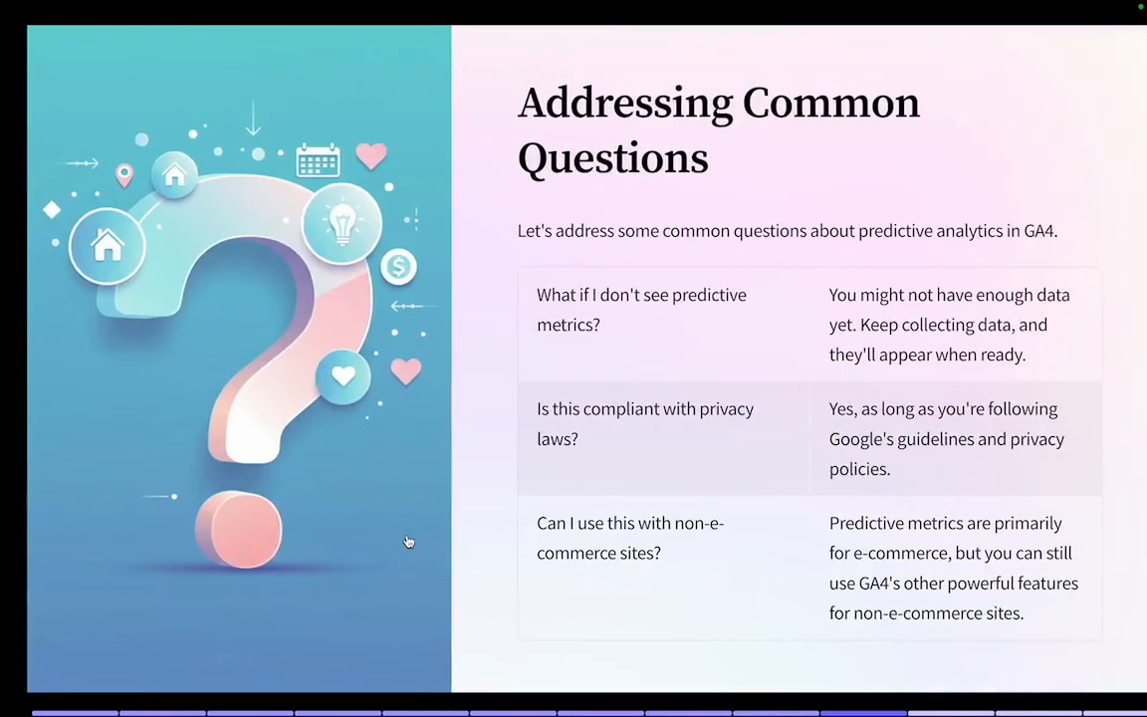